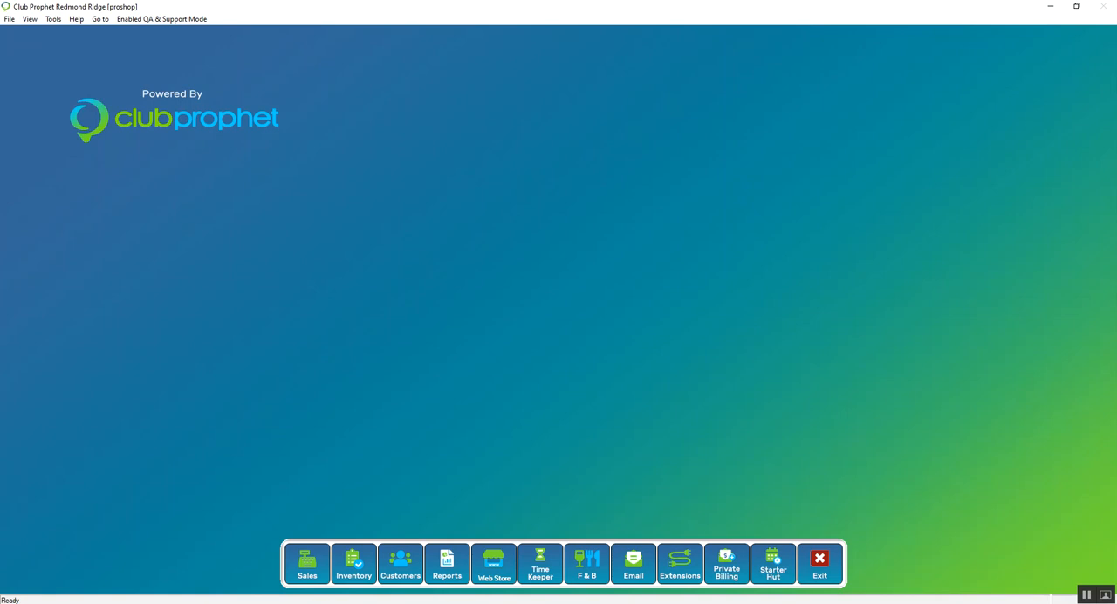
Step: Open a new Cash Count for the current terminal from the sales register
left_click(308, 571)
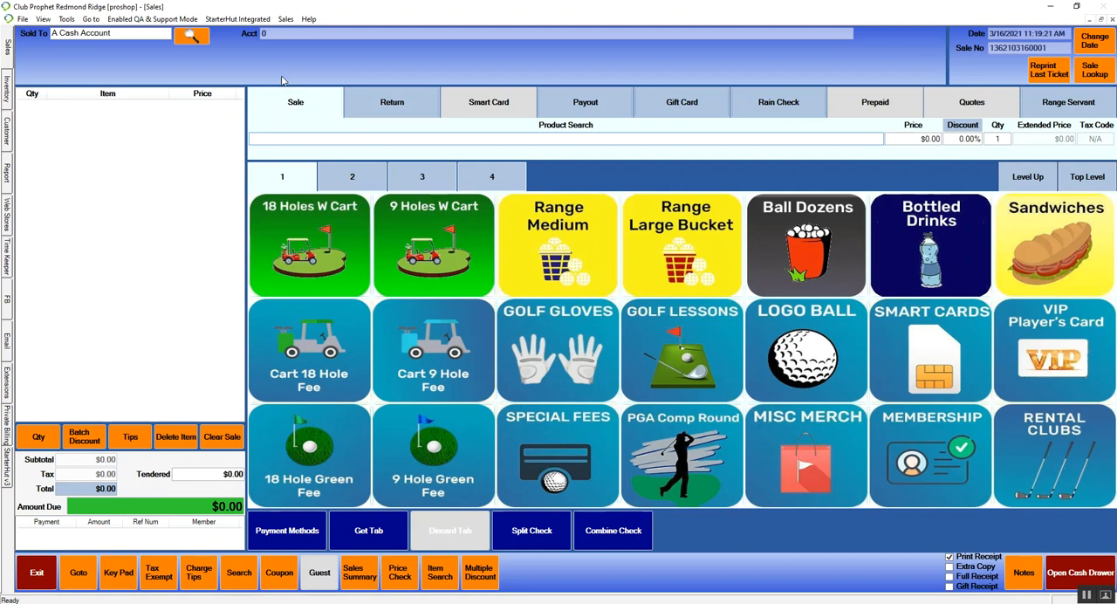
left_click(290, 21)
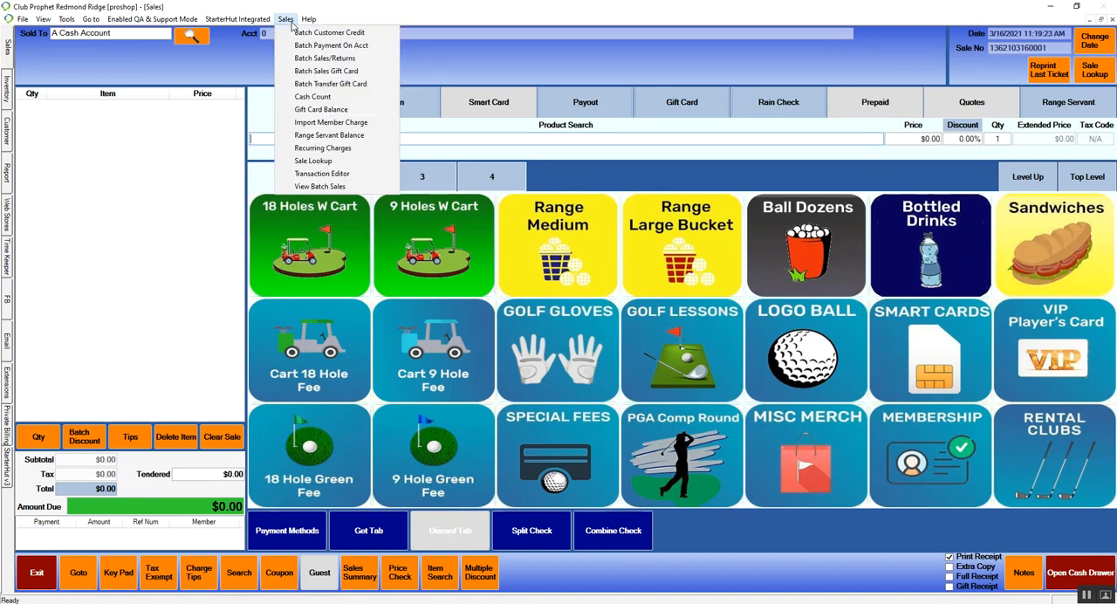
left_click(319, 98)
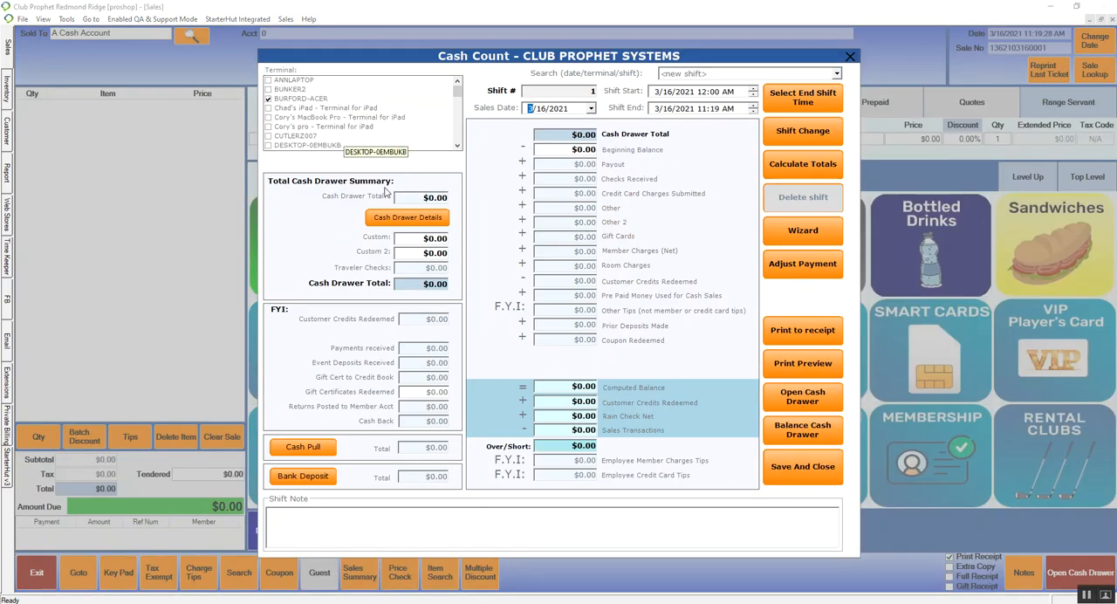
Step: Record 5 twenties and 5 tens in the cash drawer details and accept the count
left_click(416, 224)
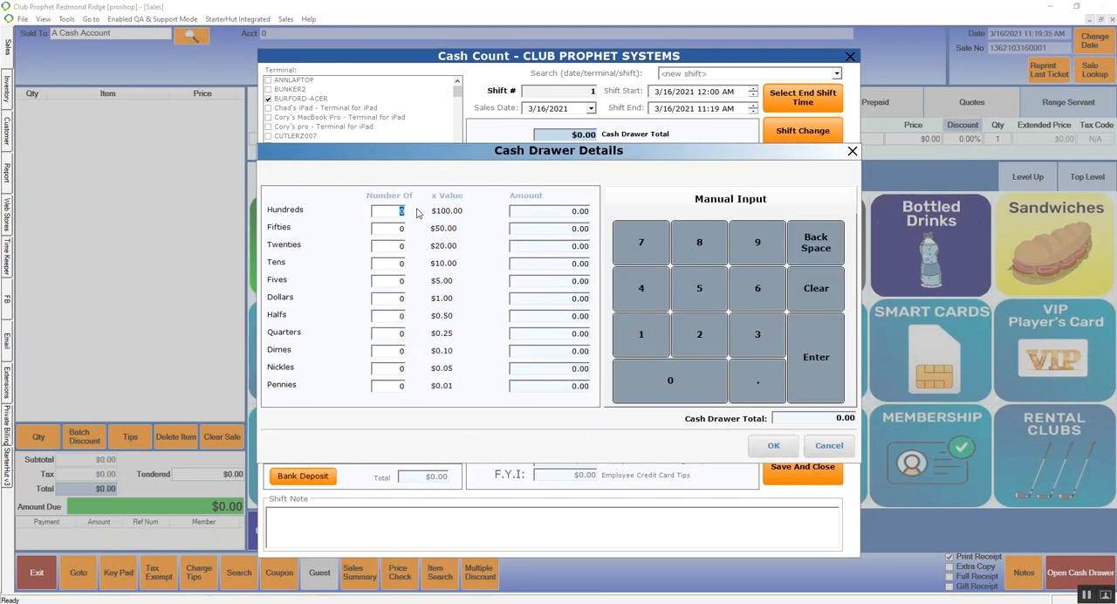
left_click(399, 247)
type("5")
key("Tab")
type("5")
left_click(402, 298)
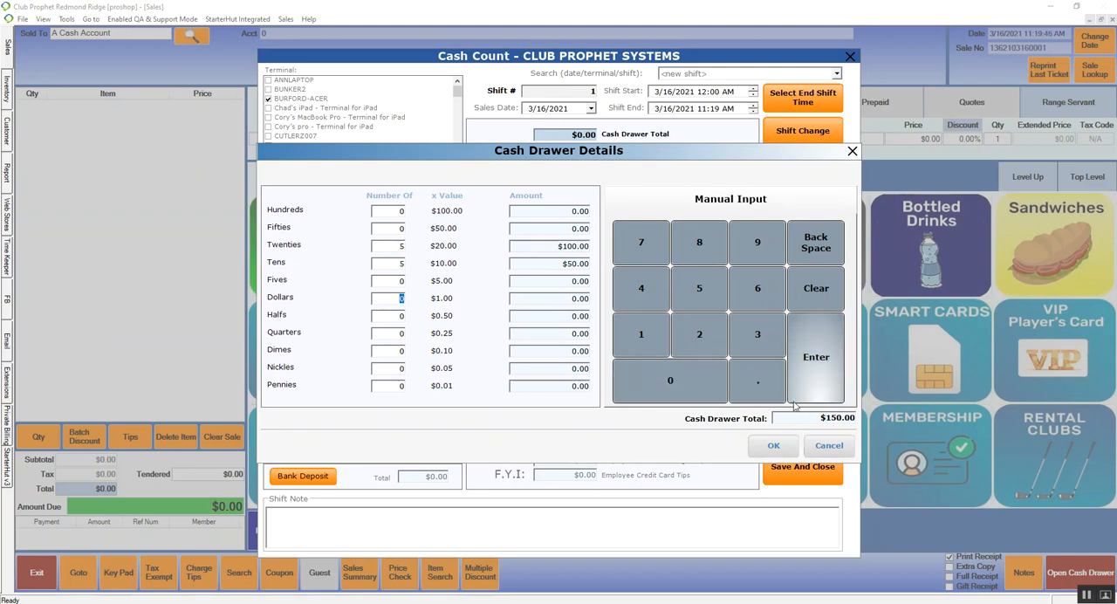
left_click(770, 445)
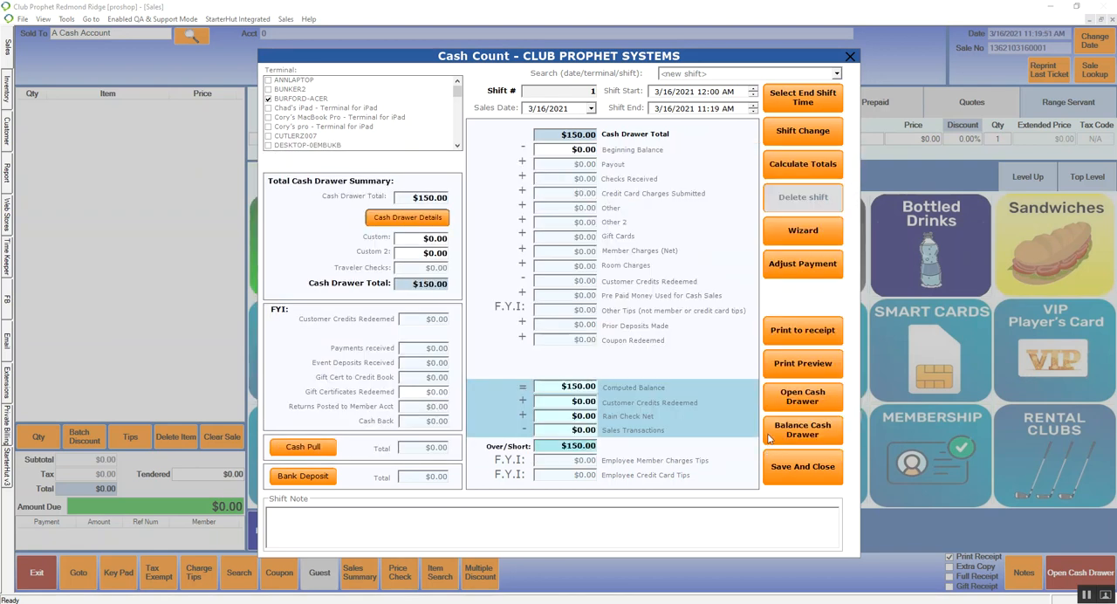
Step: Set the cash count's beginning balance to $150, then save and close the count
left_click(586, 149)
left_click(591, 348)
left_click(655, 304)
left_click(624, 393)
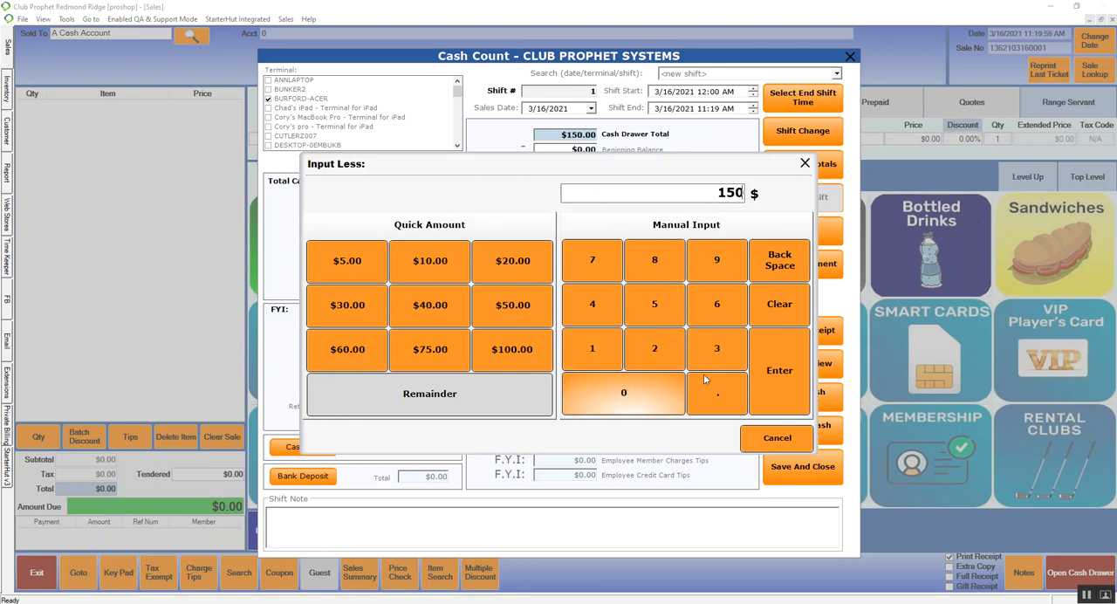
left_click(779, 370)
left_click(797, 472)
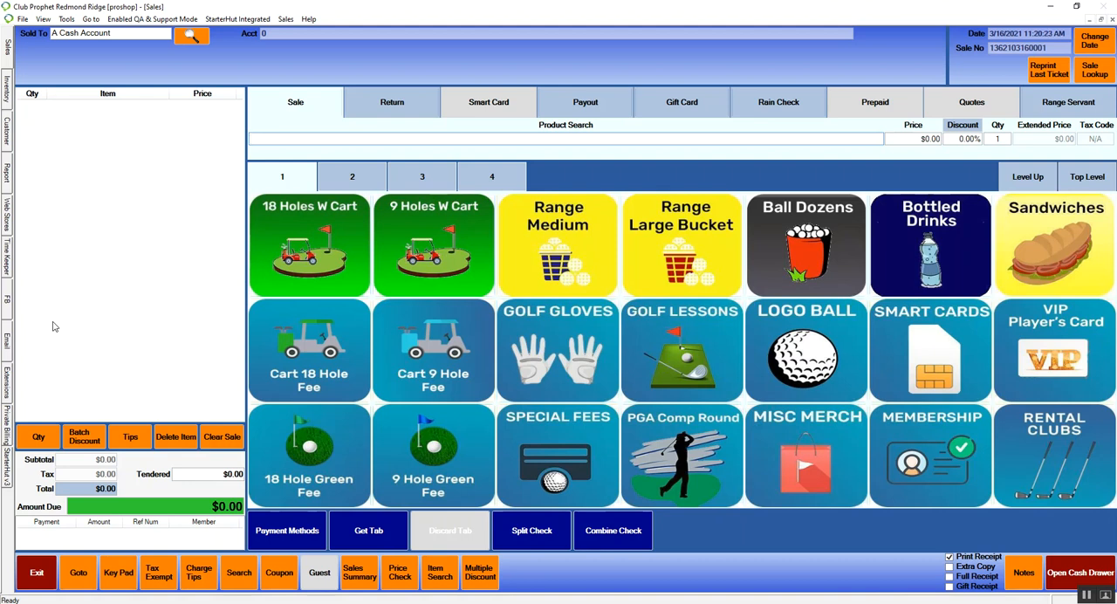
Step: Assign the sale to the test customer account by searching "test", and dismiss the customer's information window
left_click(147, 36)
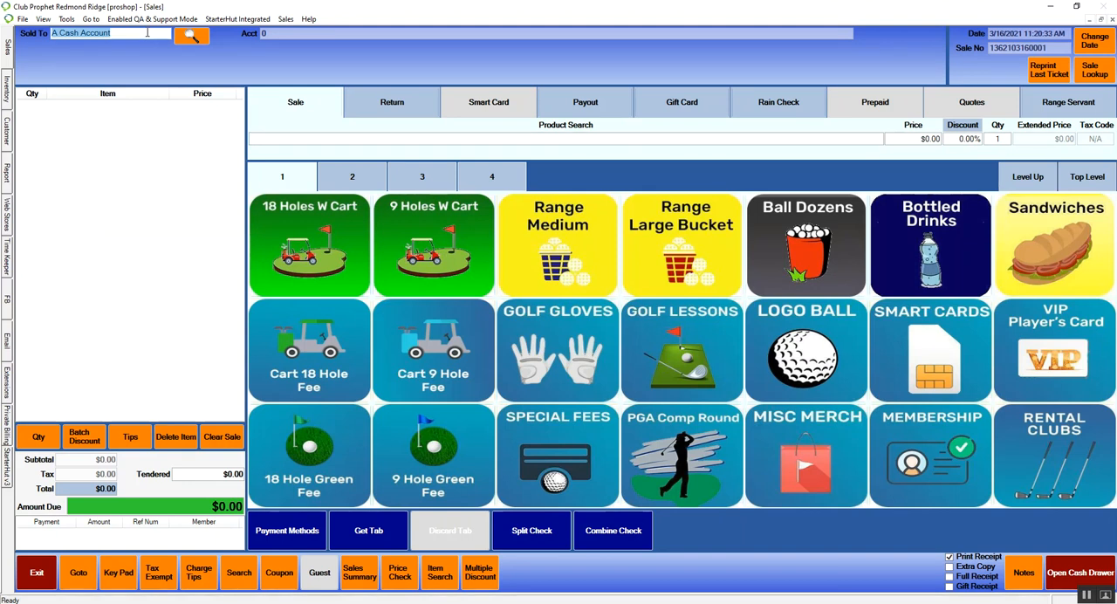
type("test")
key("Return")
left_click(106, 62)
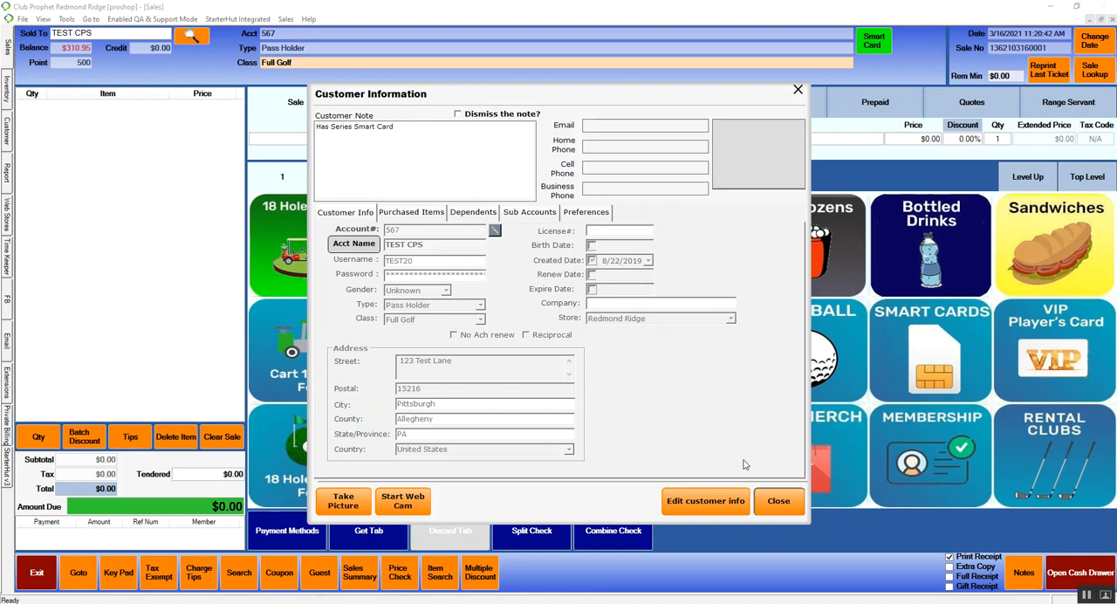
left_click(779, 501)
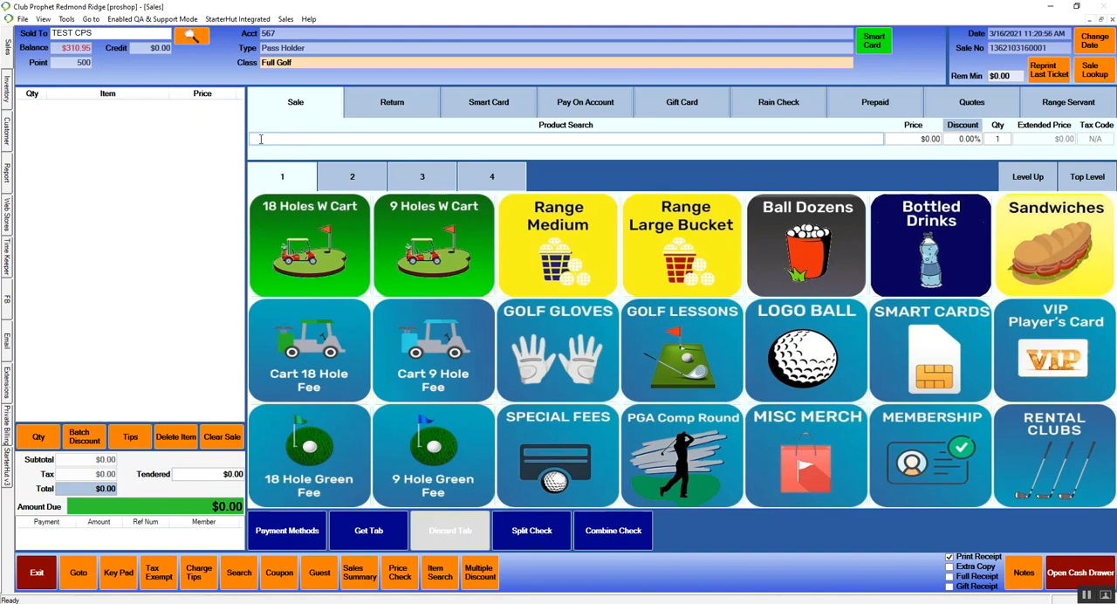
Step: Add the Patron Green Fee to the sale by searching products for "gre", and add a medium range bucket
type("re")
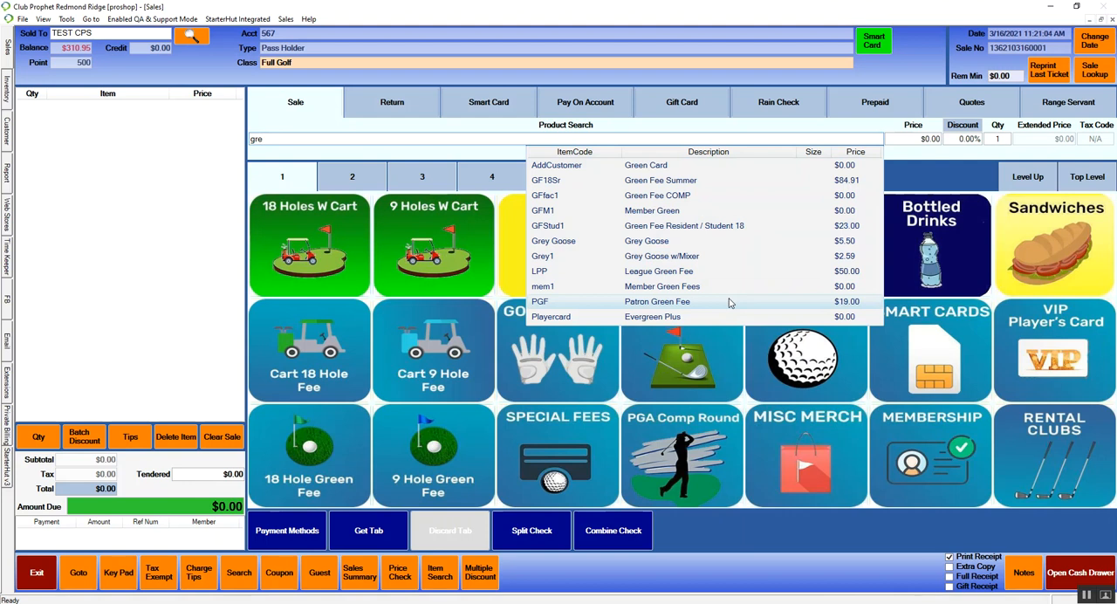
left_click(675, 304)
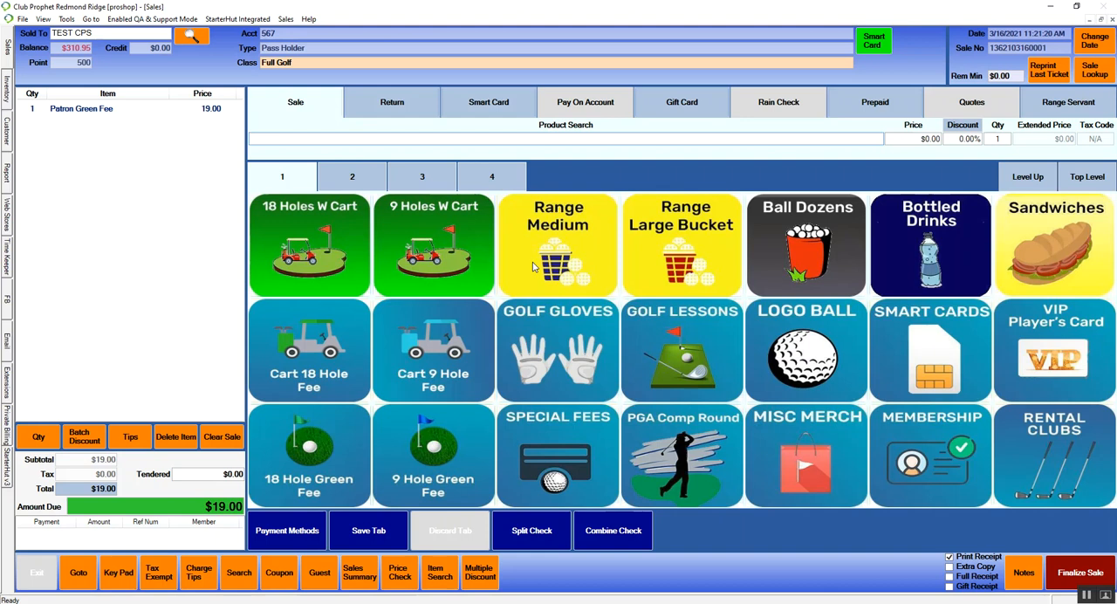
left_click(568, 245)
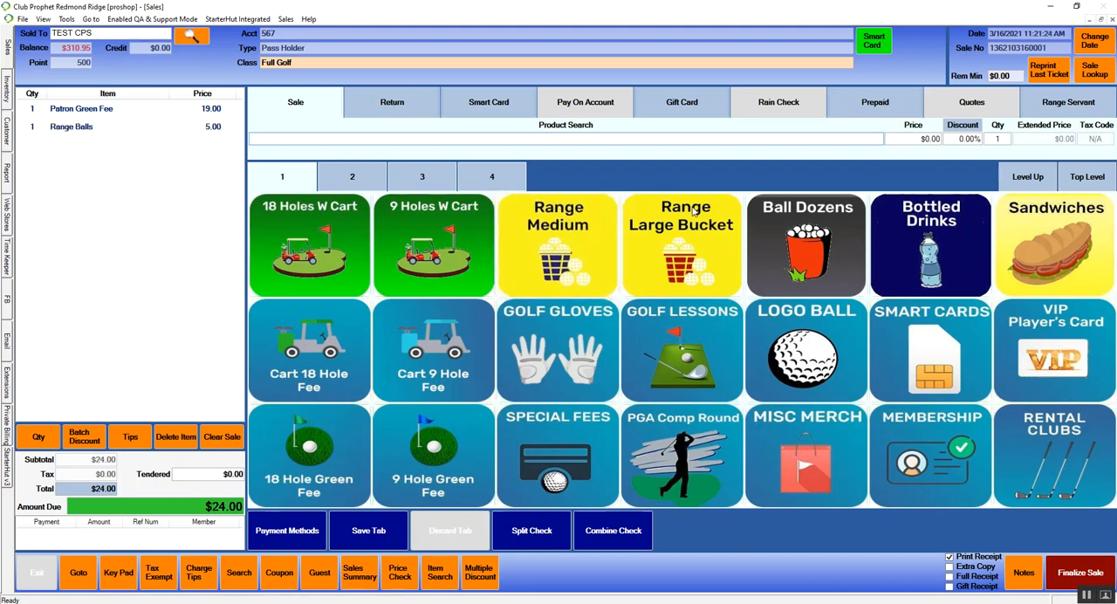
Step: Add a Gatorade from the bottled drinks to the sale, and look at the second page of products before returning to the first
left_click(937, 253)
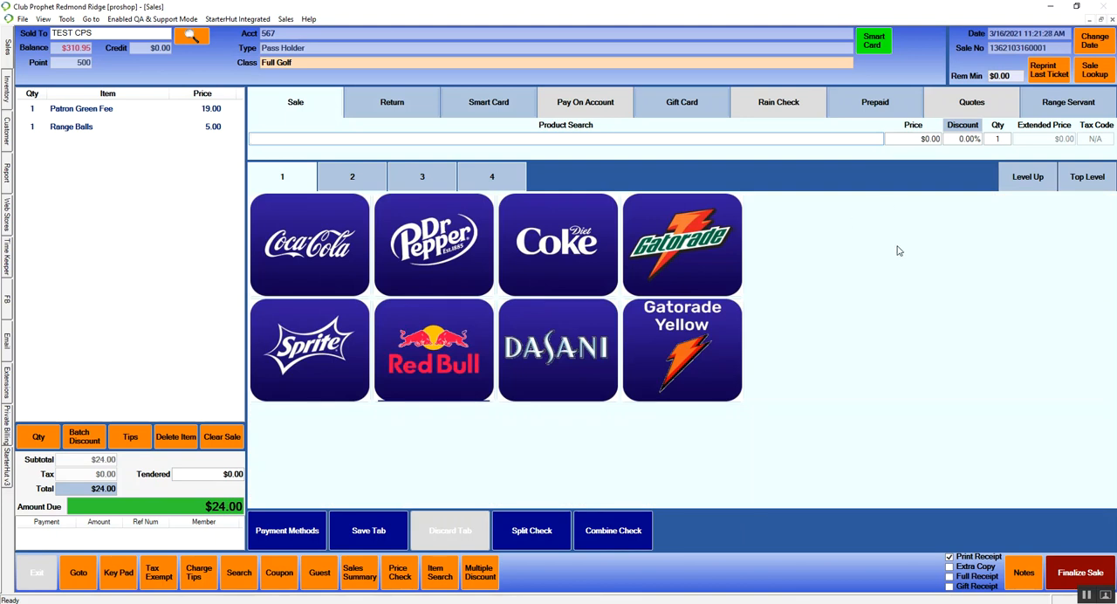
left_click(722, 233)
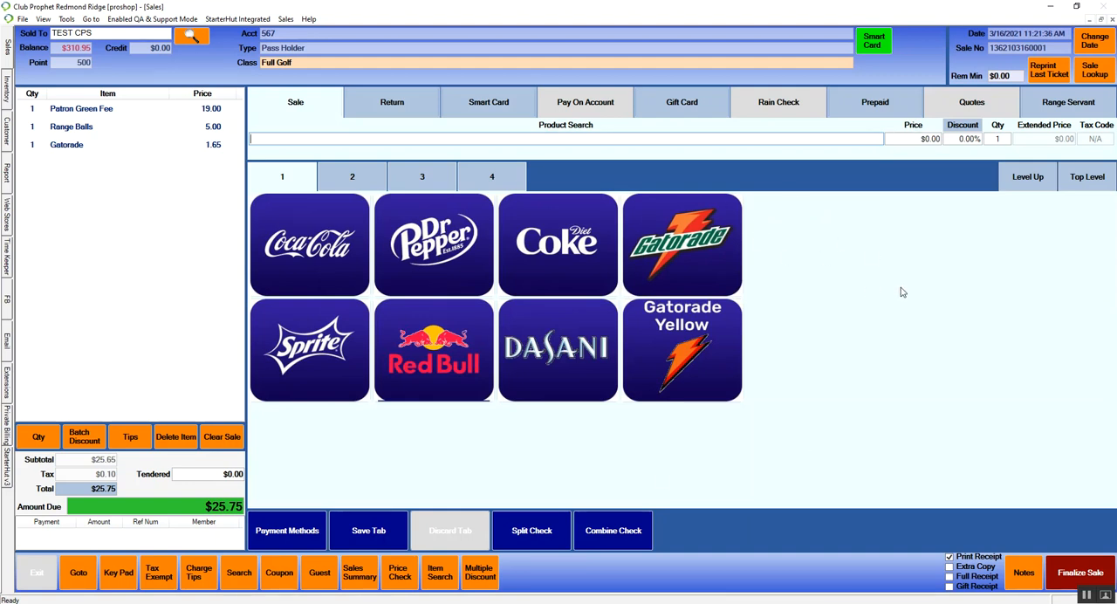
left_click(1026, 185)
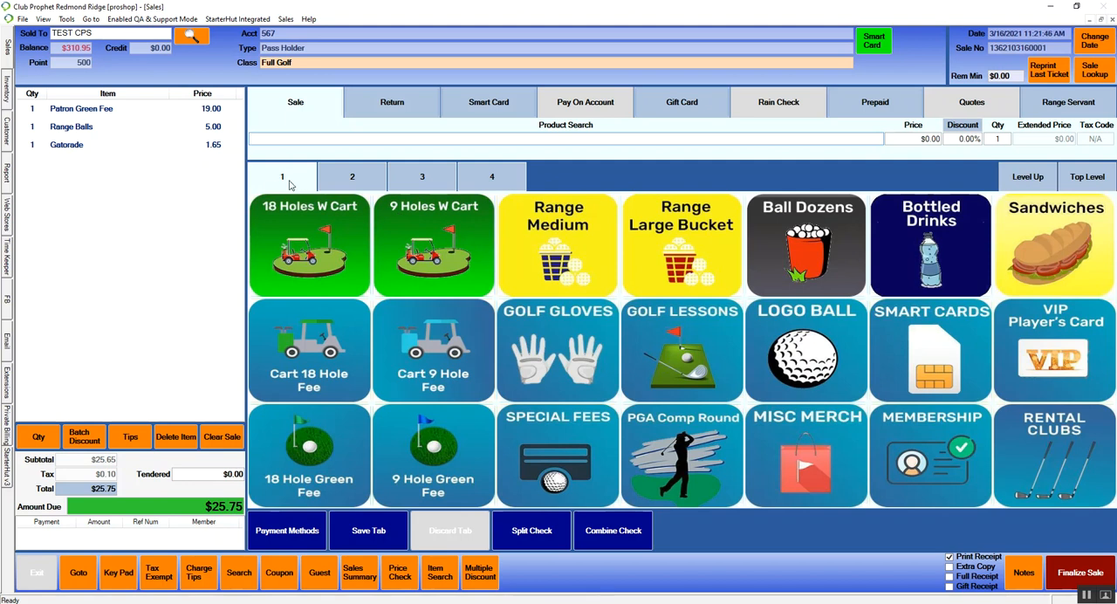
left_click(360, 187)
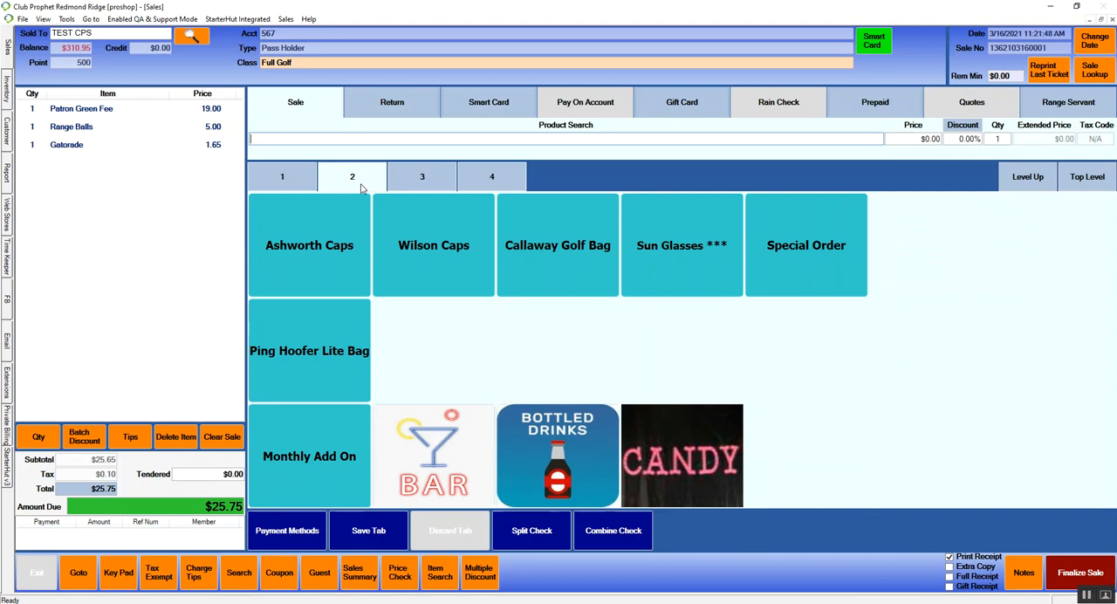
left_click(297, 184)
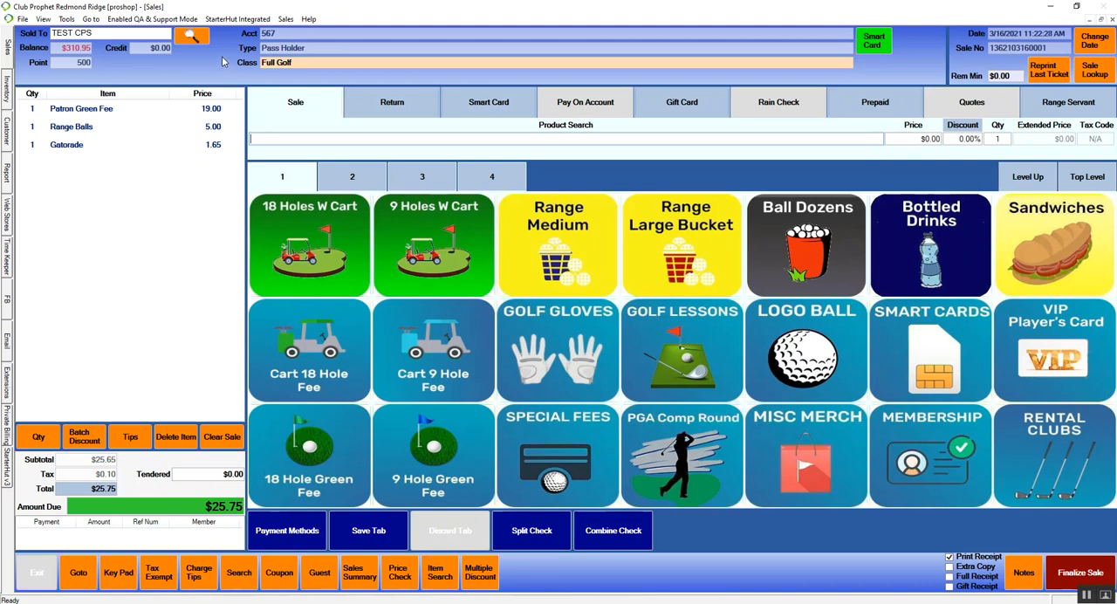
Step: Redeem the customer's 5 Round Punch Card from the smart card status on this sale
left_click(886, 50)
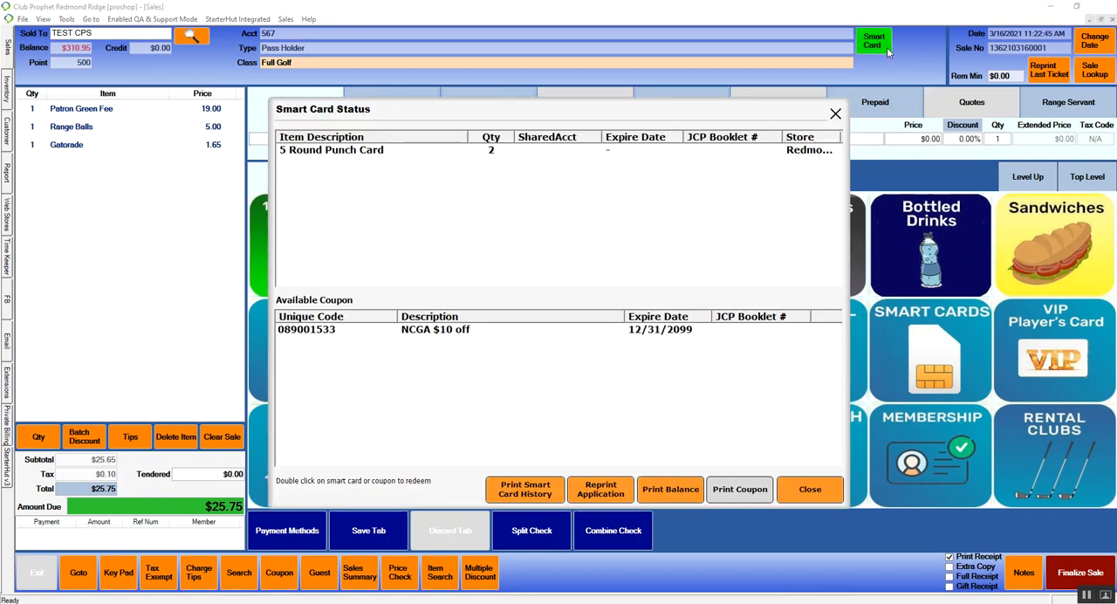
left_click(305, 156)
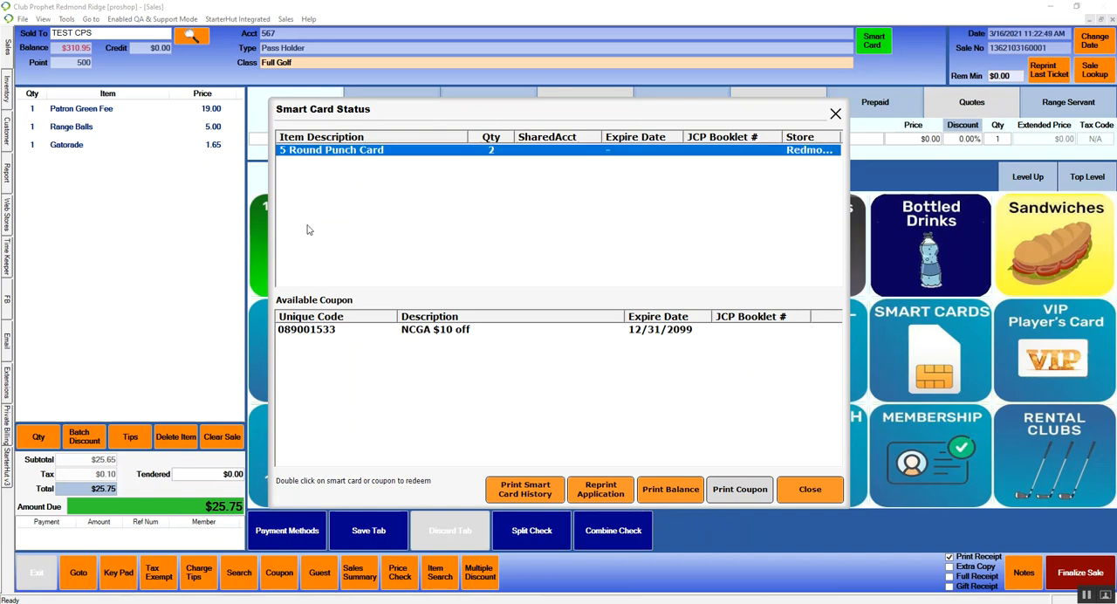
double_click(370, 151)
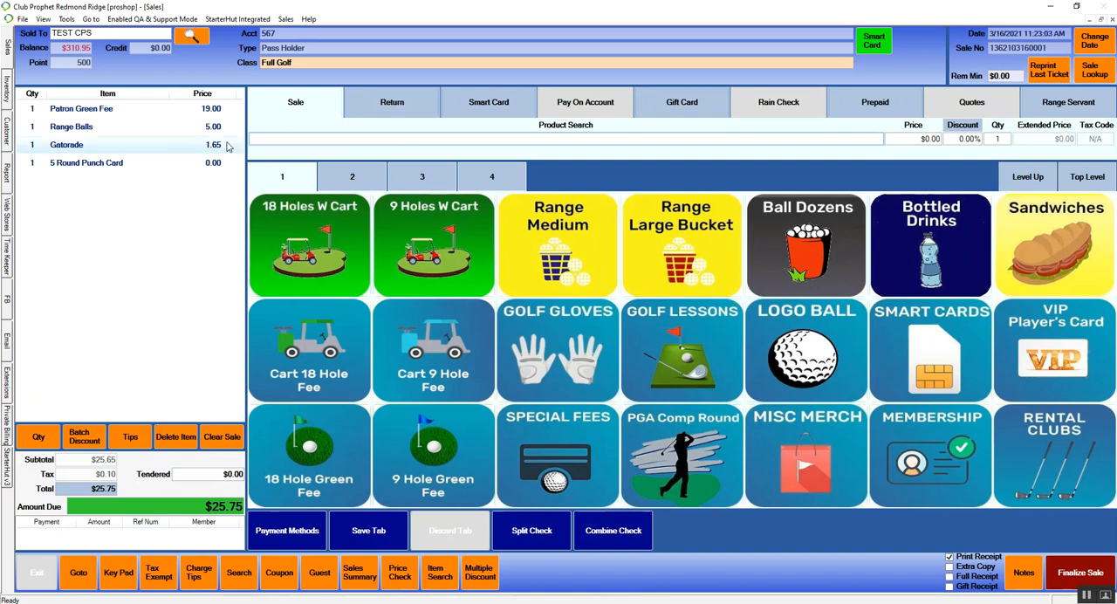
Step: Add a $5.00 gift card to the sale, entering its card number and the receiver name "test", and reinitialize the card
left_click(671, 108)
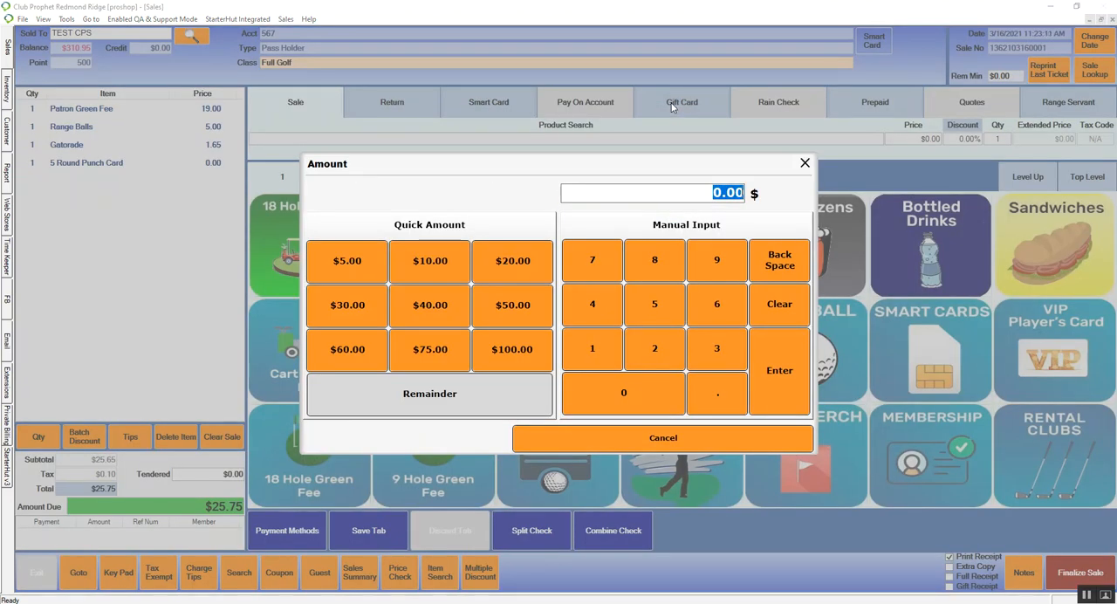
left_click(654, 303)
left_click(779, 370)
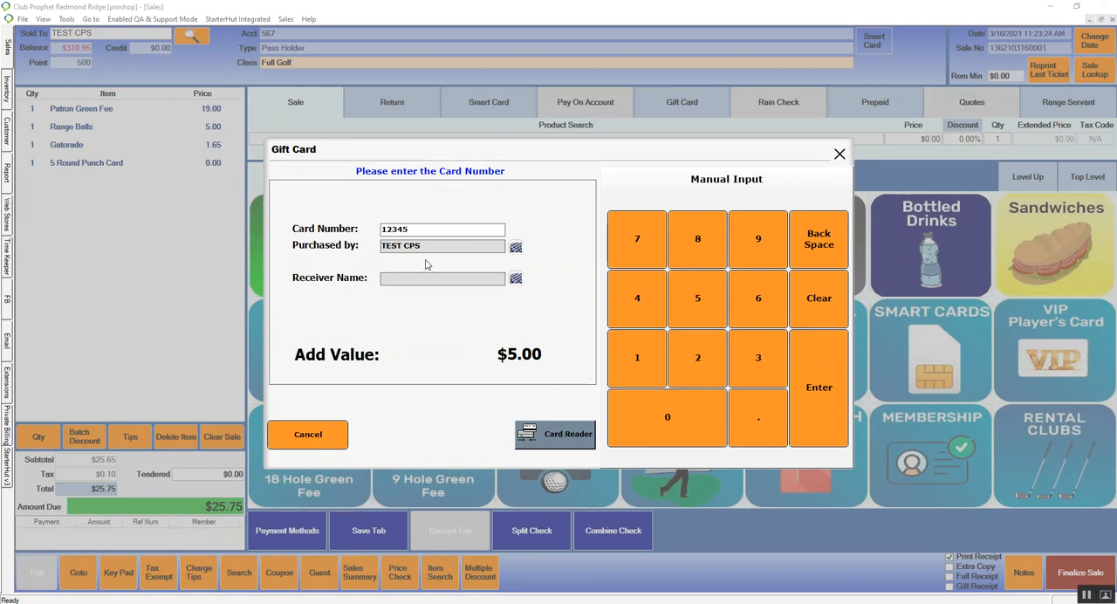
key("Return")
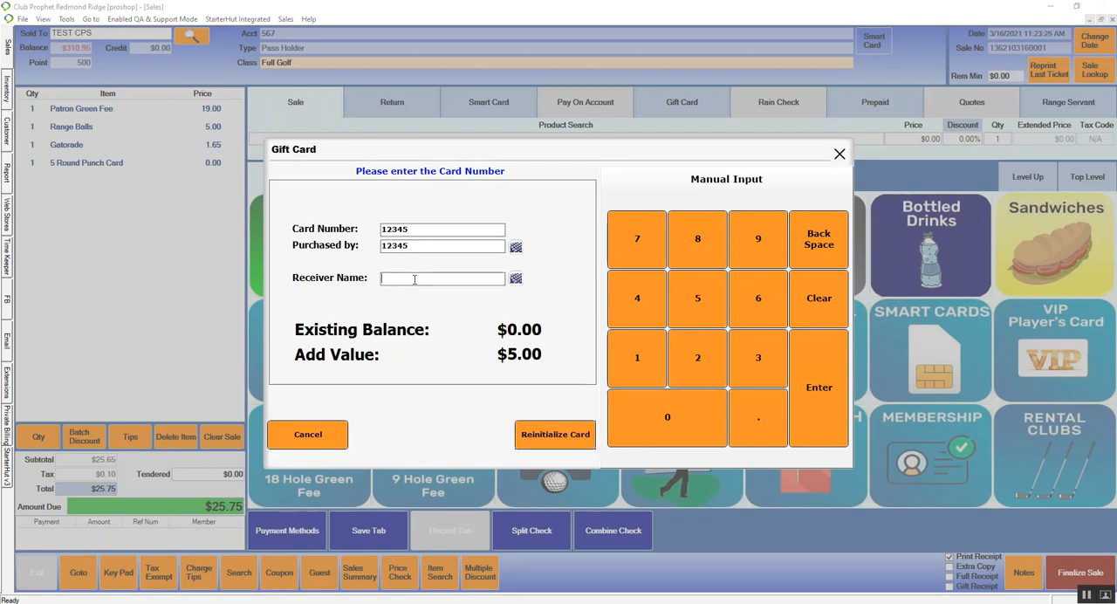
type("test")
left_click(569, 443)
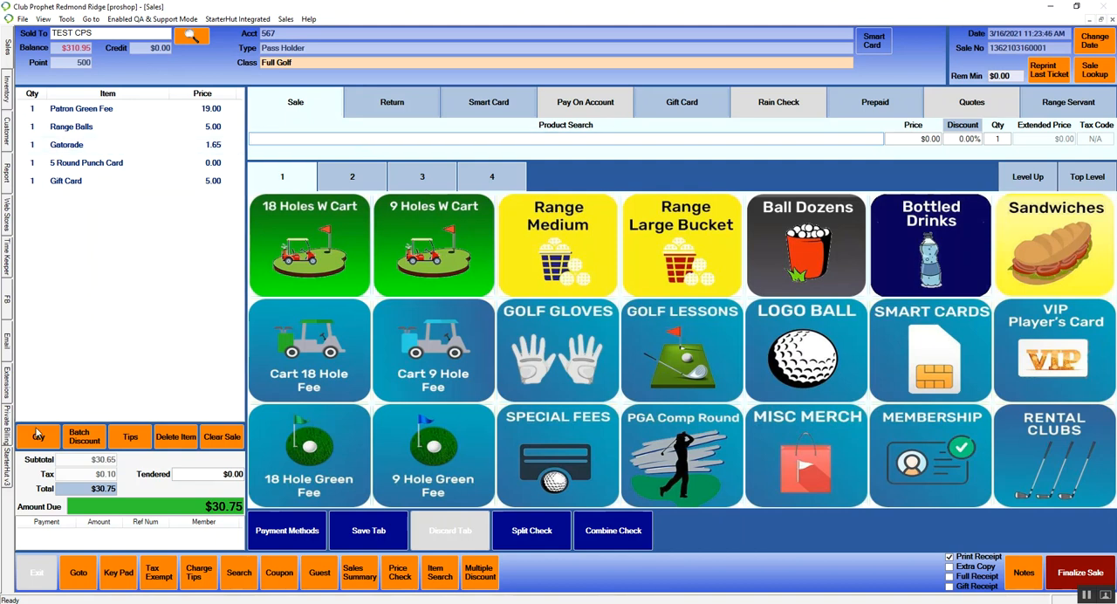
Step: Set the quantity of the Gatorade line in the sale to 3
left_click(91, 146)
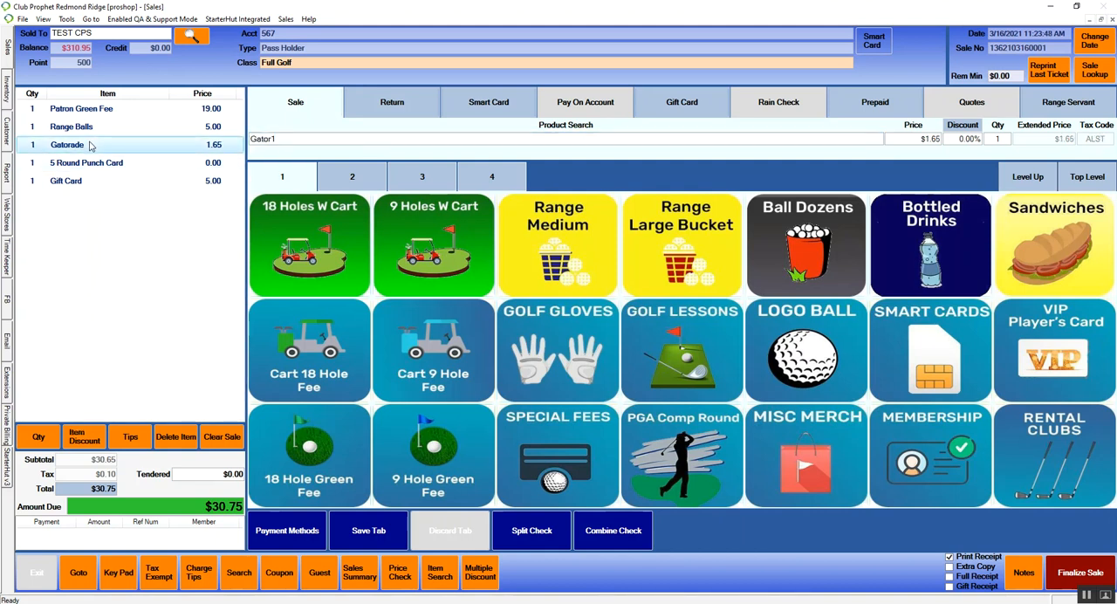
left_click(39, 439)
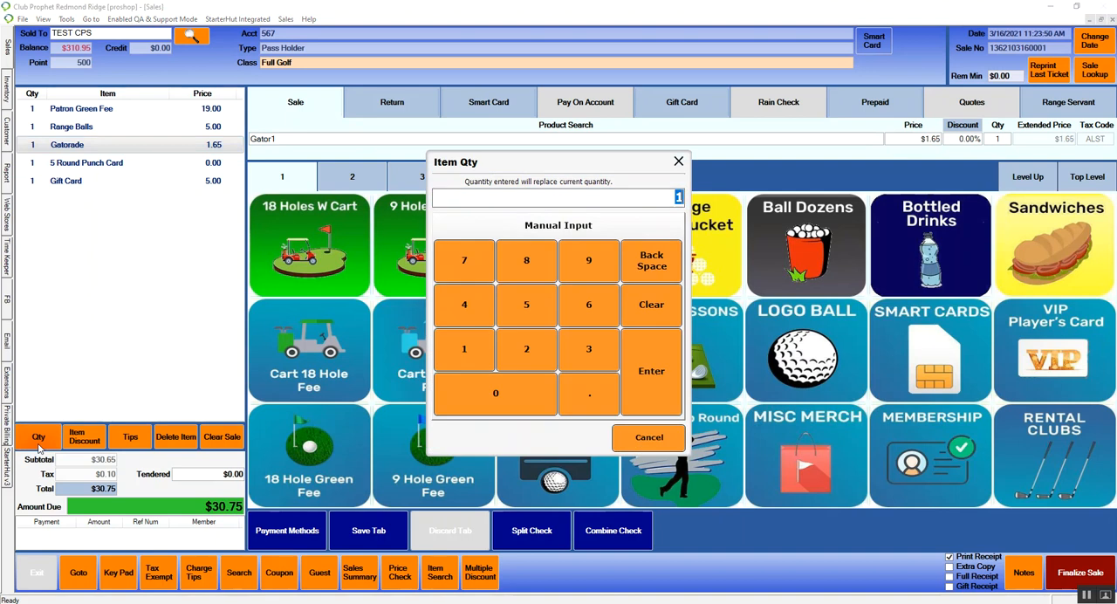
left_click(589, 349)
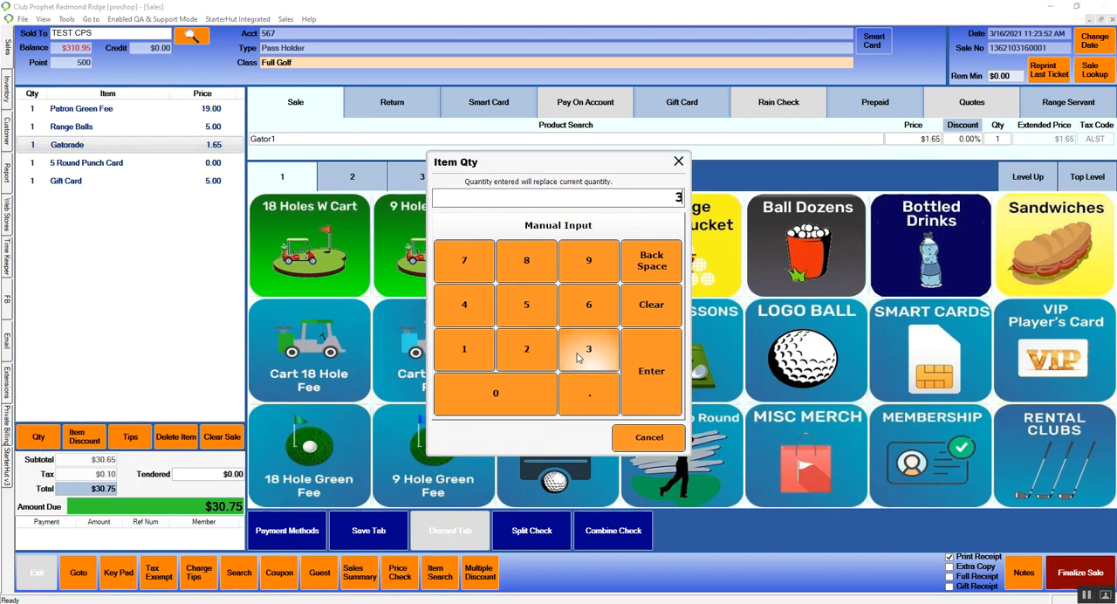
left_click(670, 361)
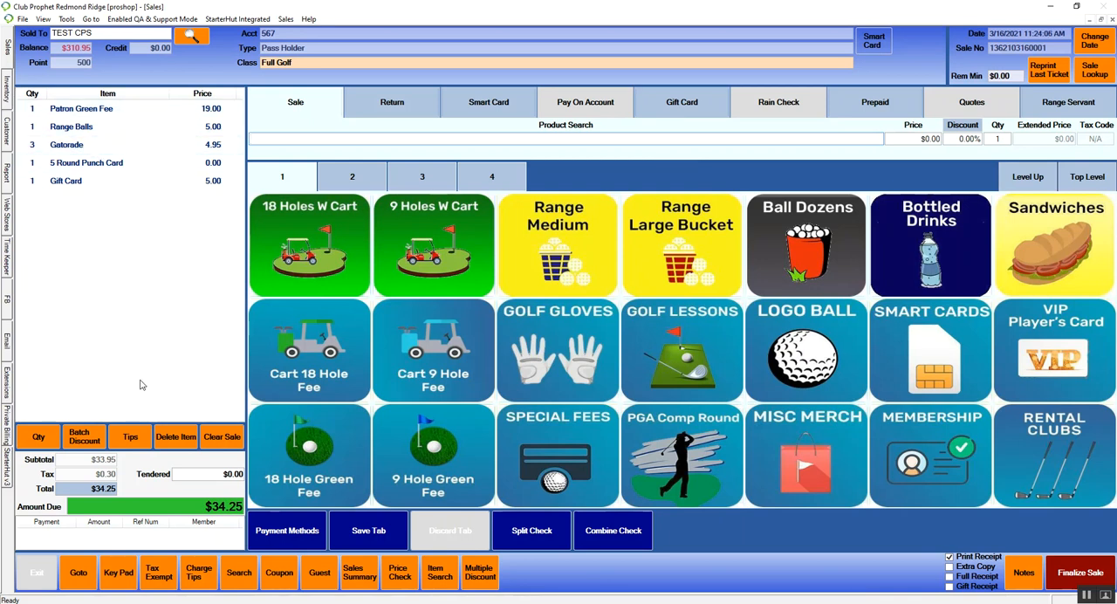
Step: Apply a 10% batch discount to the sale, accepting the sale below catalog cost
left_click(82, 438)
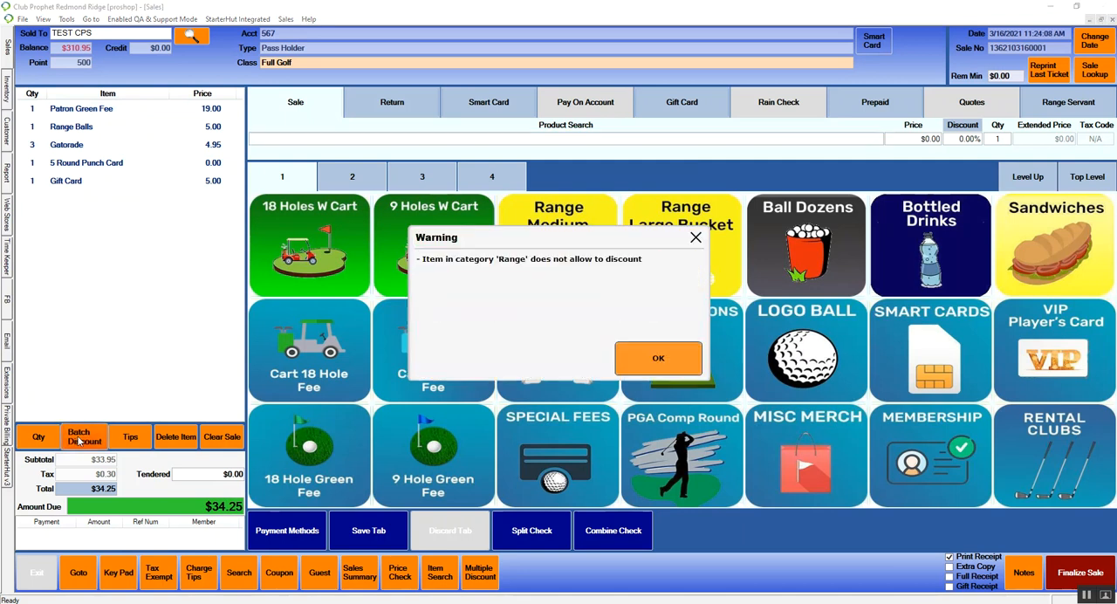
left_click(661, 356)
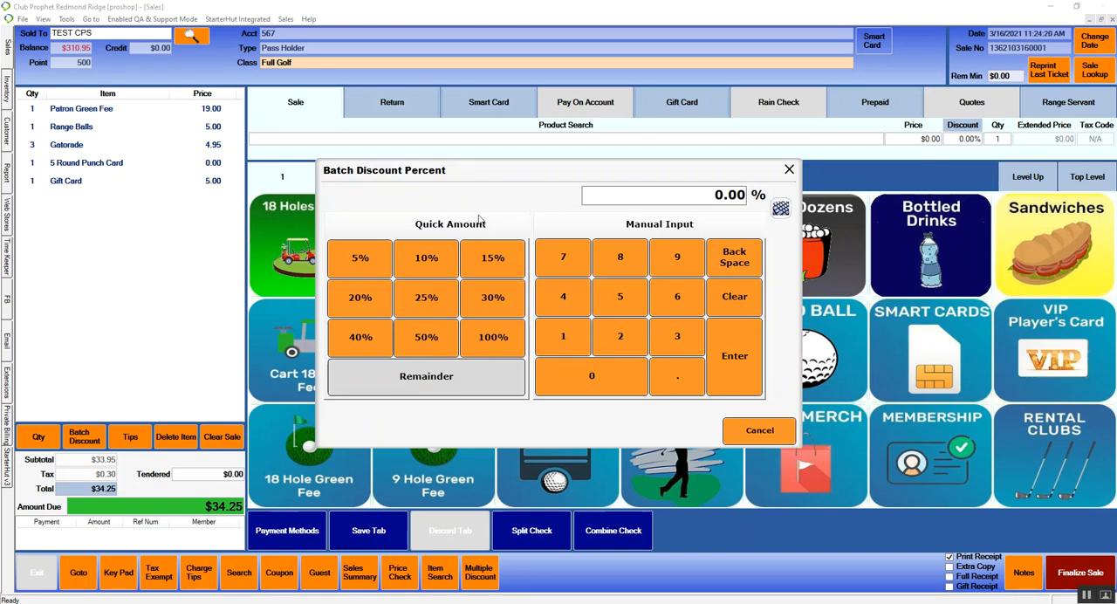
left_click(425, 260)
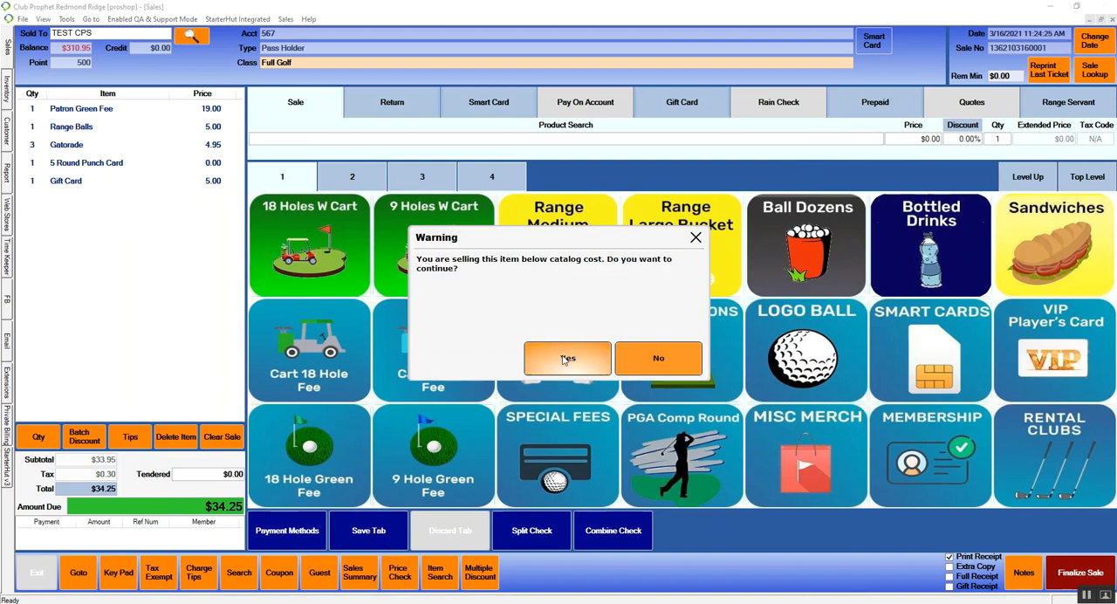
left_click(568, 365)
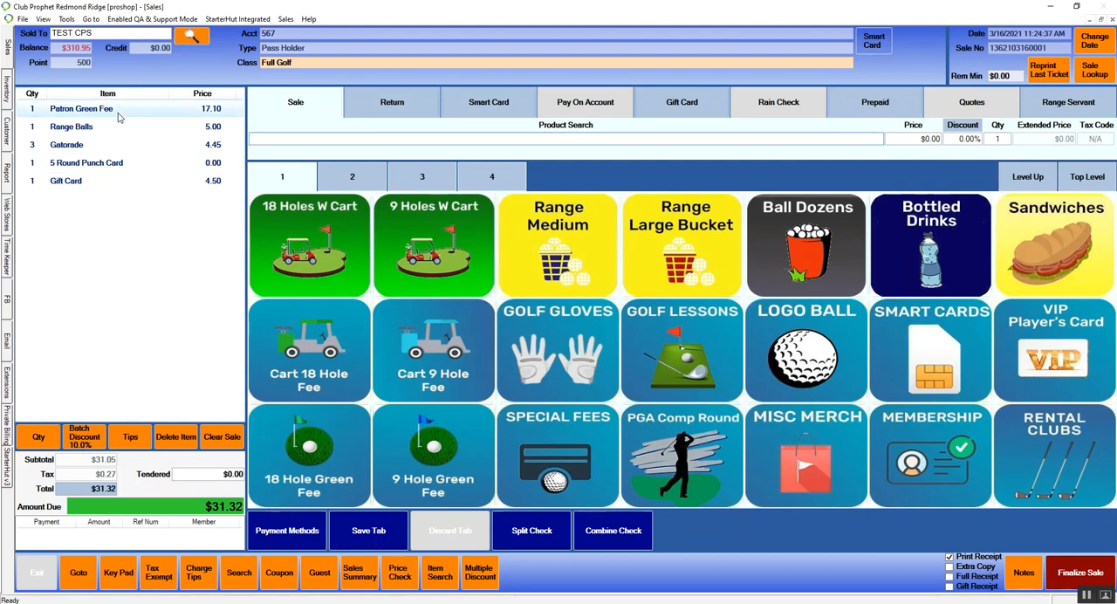
Step: Try to apply an item discount to the Range Balls line
left_click(97, 134)
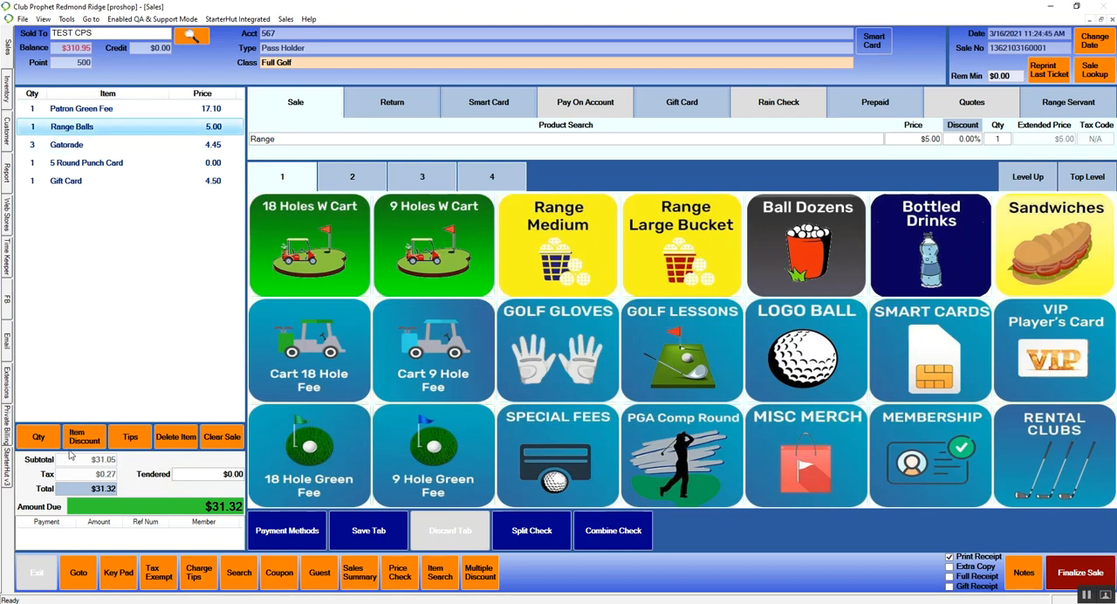
left_click(92, 432)
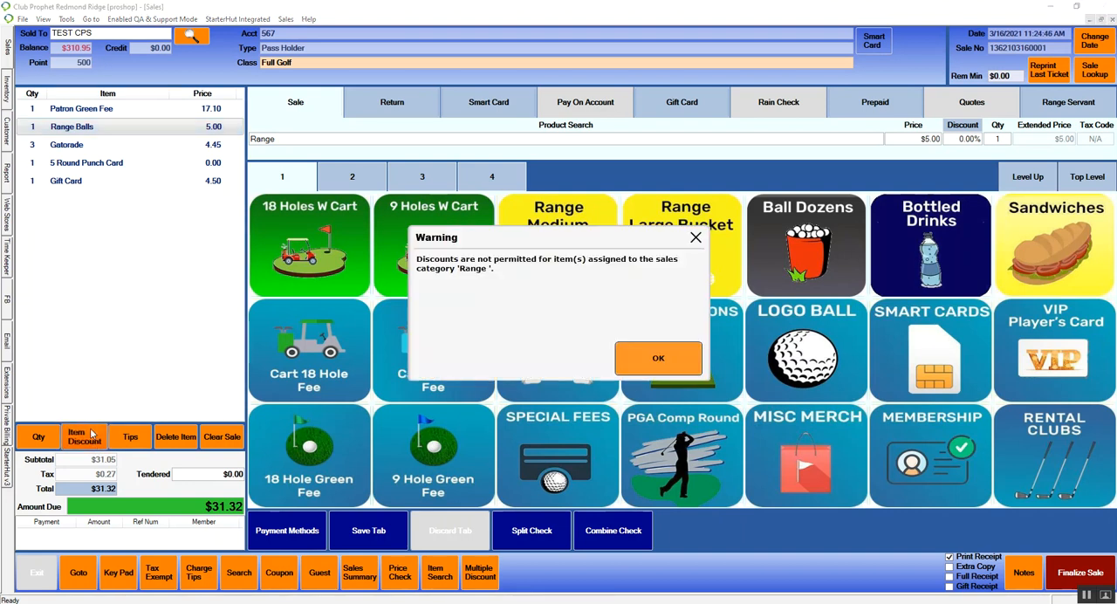
left_click(663, 348)
Step: Apply a dollar-amount item discount of $1.00 to the Gatorade line
left_click(108, 148)
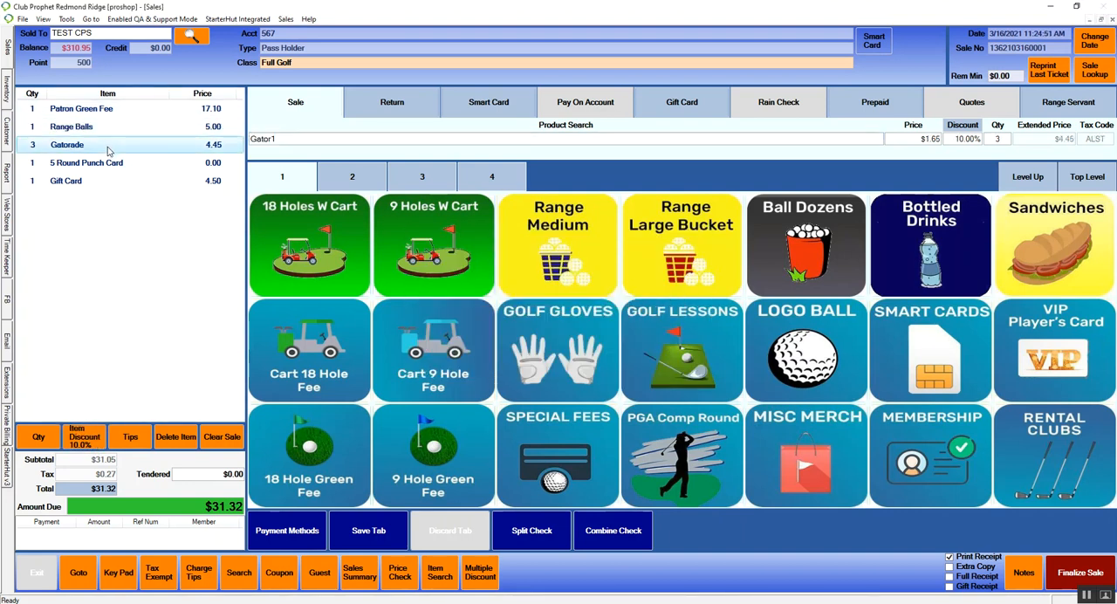
left_click(92, 436)
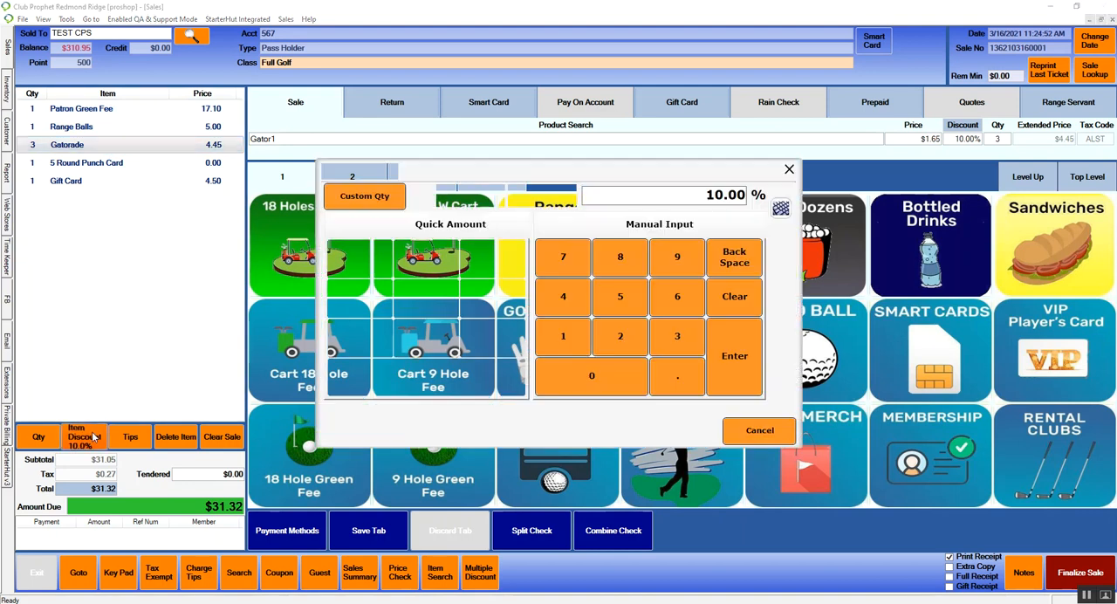
left_click(480, 201)
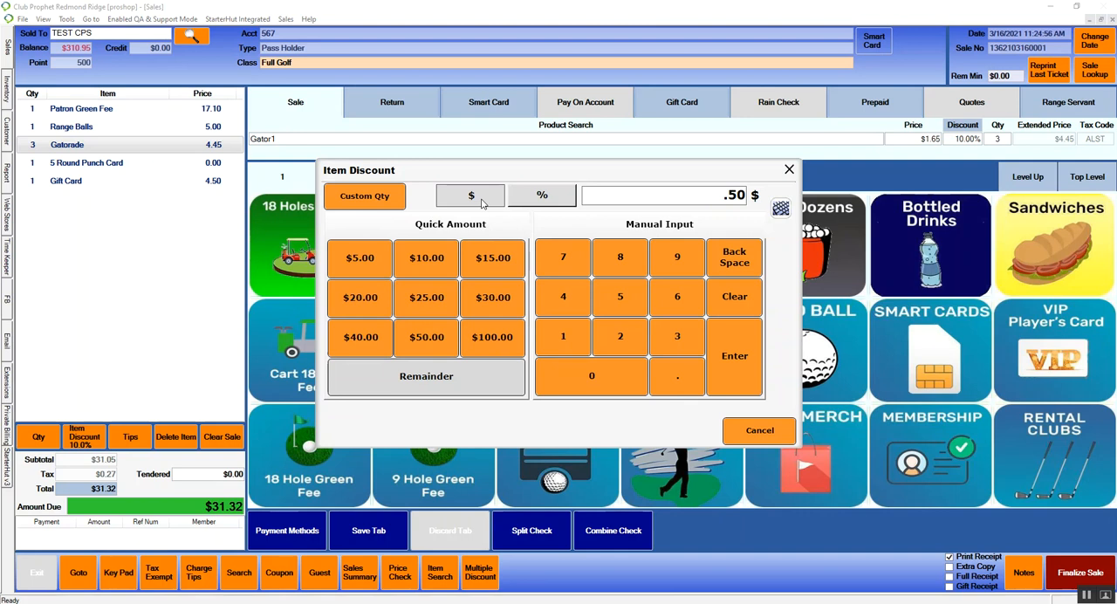
left_click(563, 337)
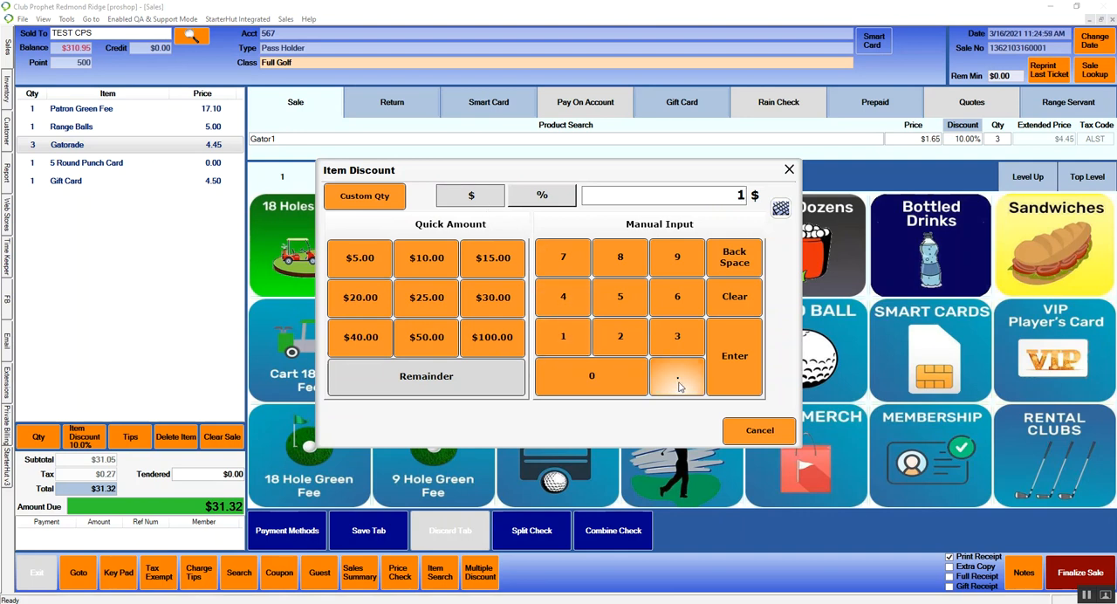
left_click(679, 381)
left_click(620, 380)
left_click(615, 381)
left_click(733, 358)
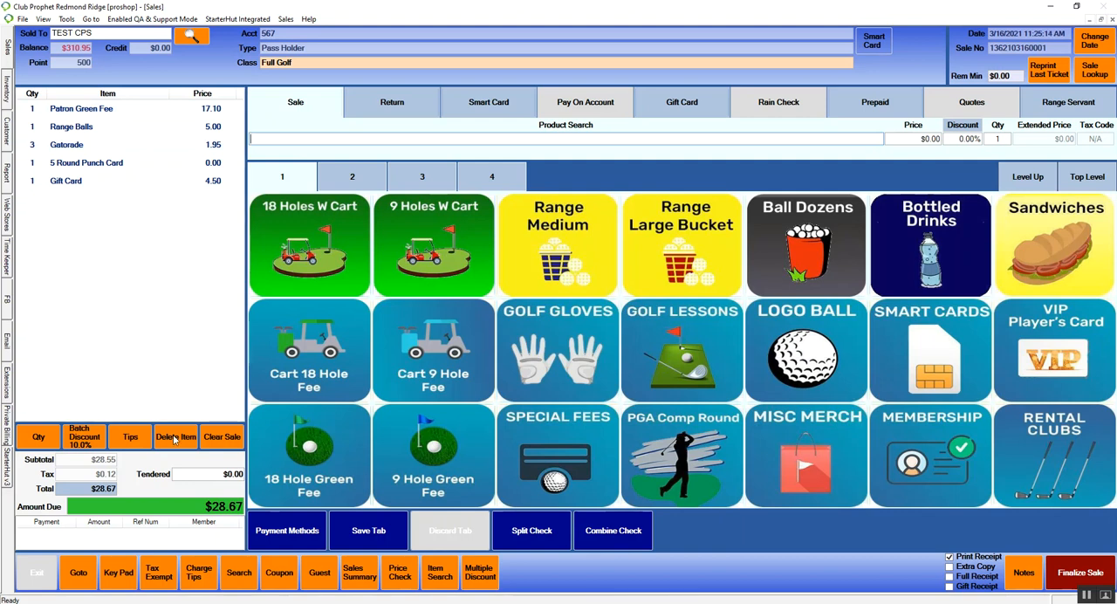
Step: Delete the Range Balls line from the sale
left_click(99, 129)
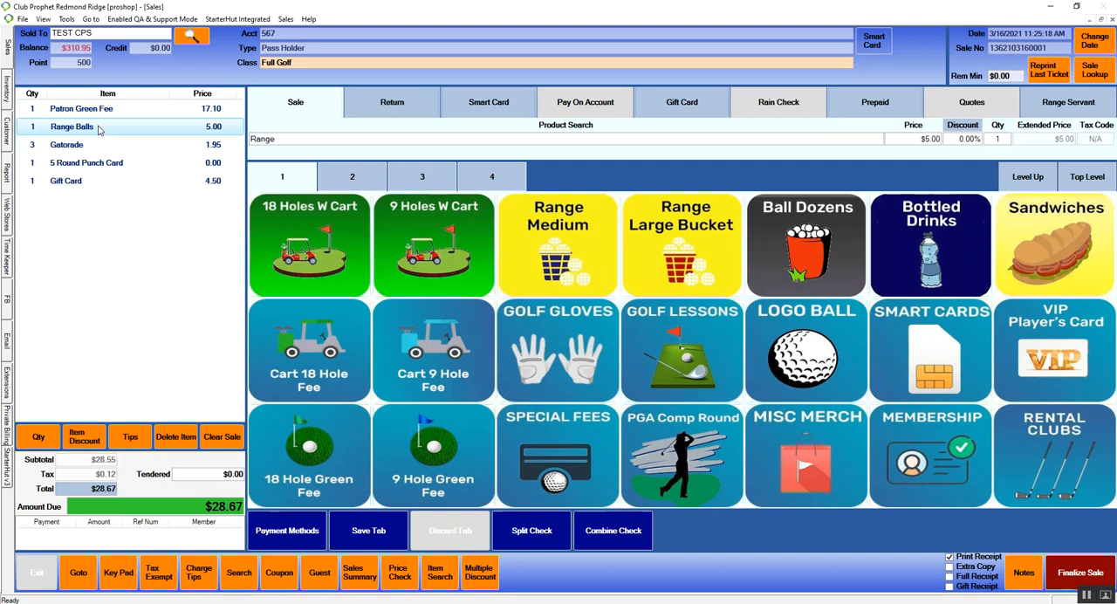
left_click(176, 440)
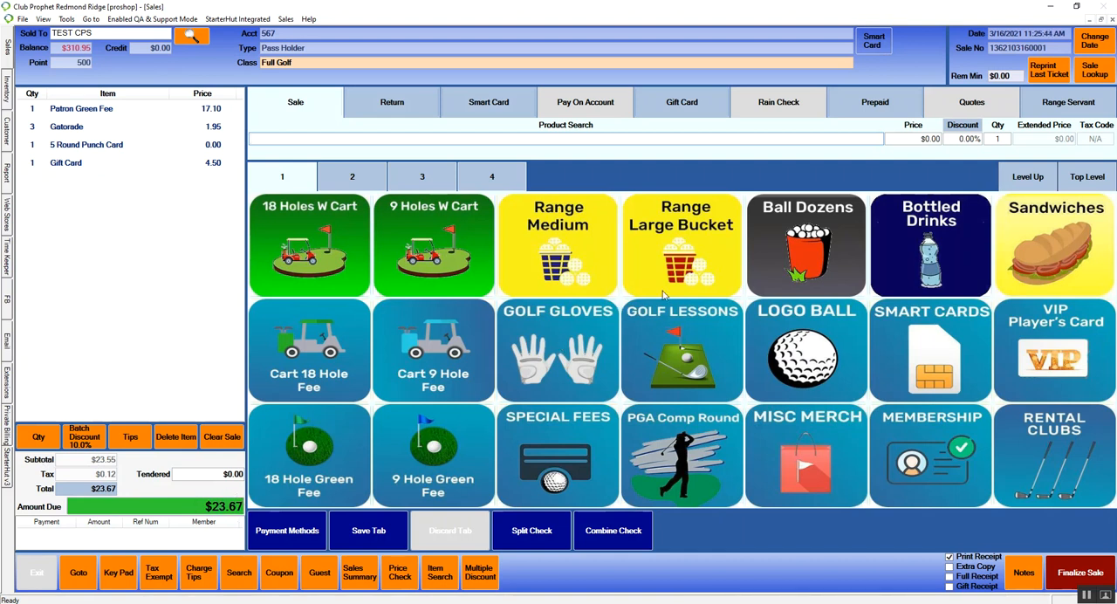
Step: Finalize the sale with a cash payment, tendering $25.00, and close the change window
left_click(1072, 573)
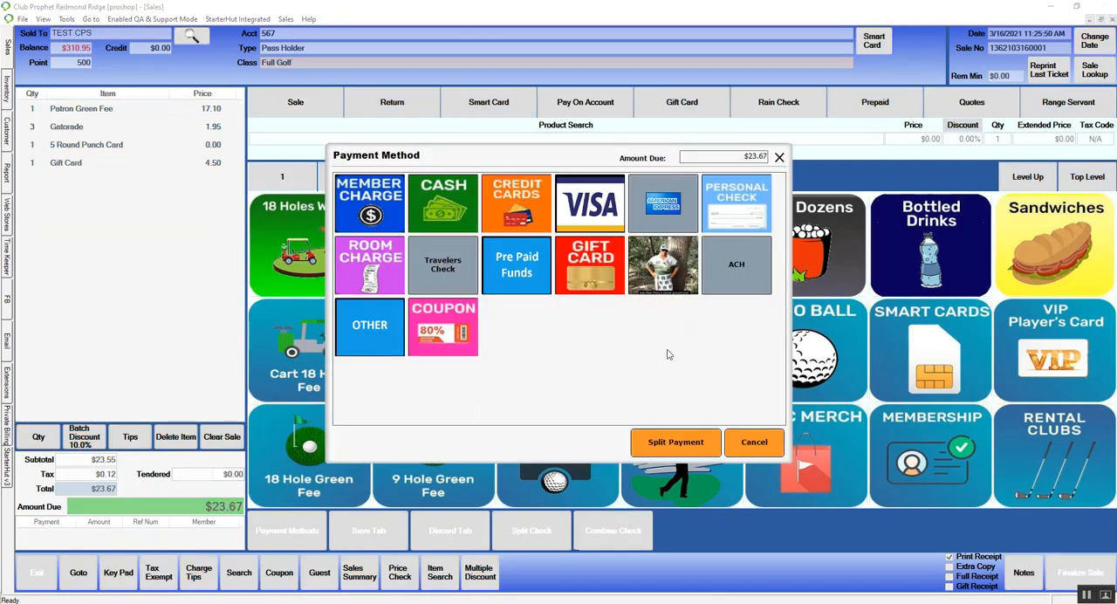
left_click(456, 219)
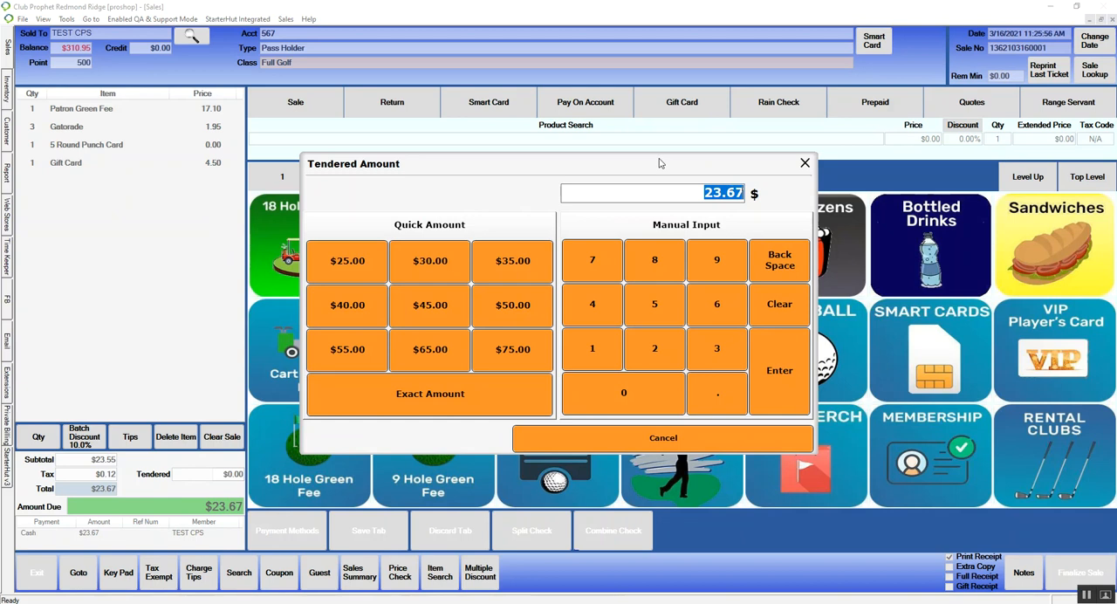
left_click(659, 354)
left_click(658, 316)
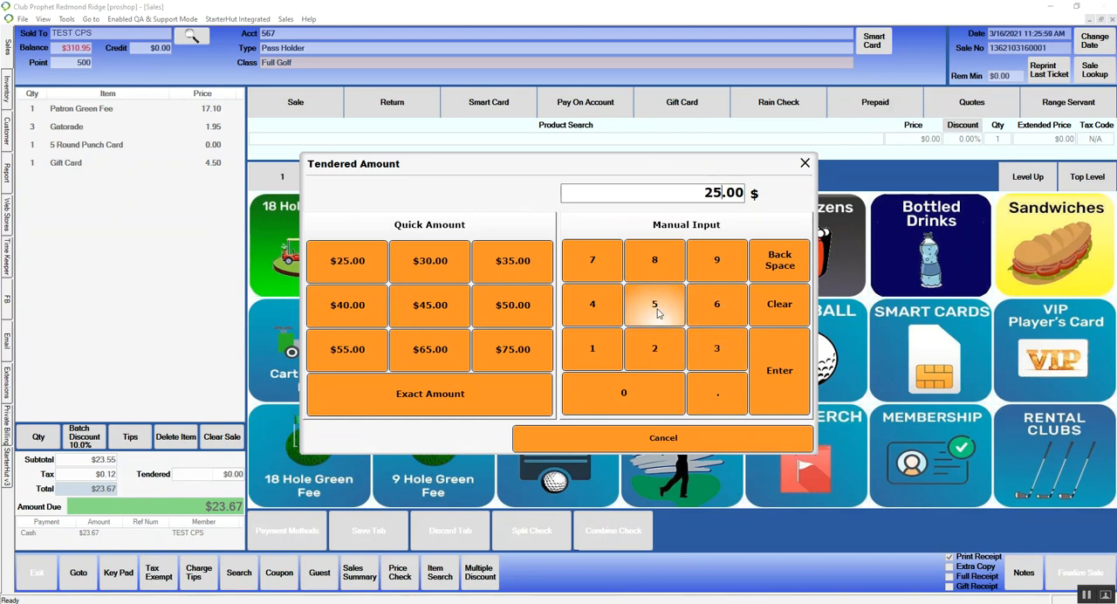
left_click(780, 369)
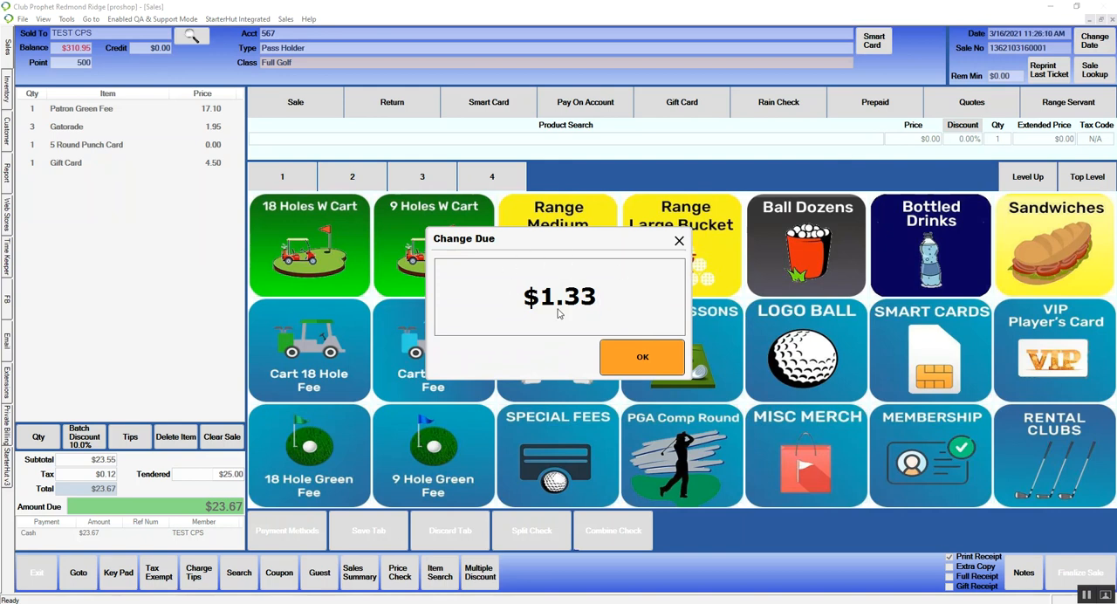
left_click(634, 365)
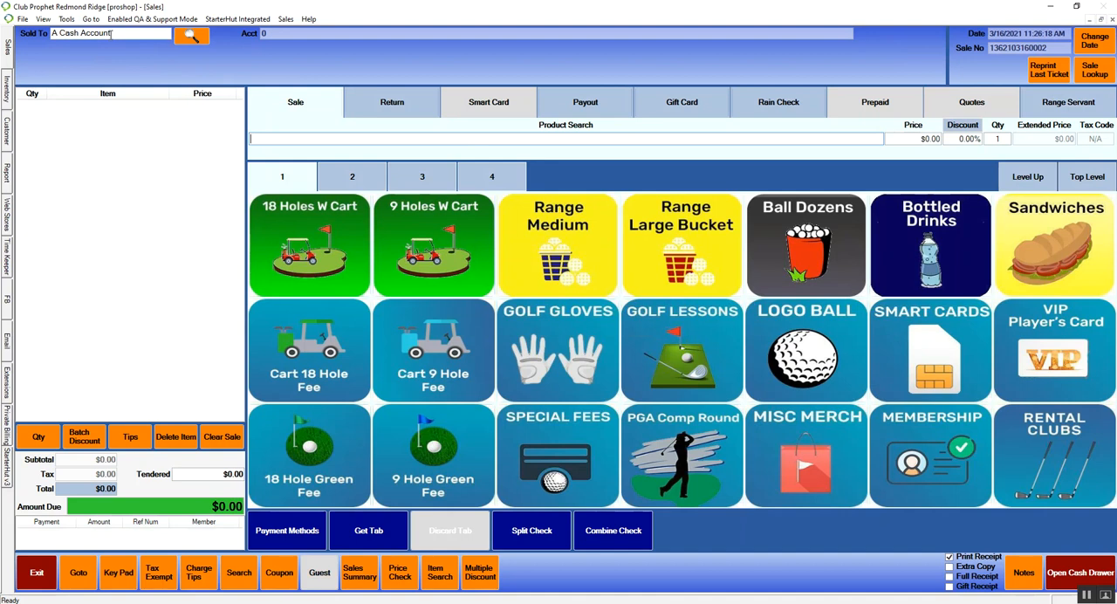
Step: Look up customers for the new sale and filter the customer list by the Full Golf class
left_click(129, 35)
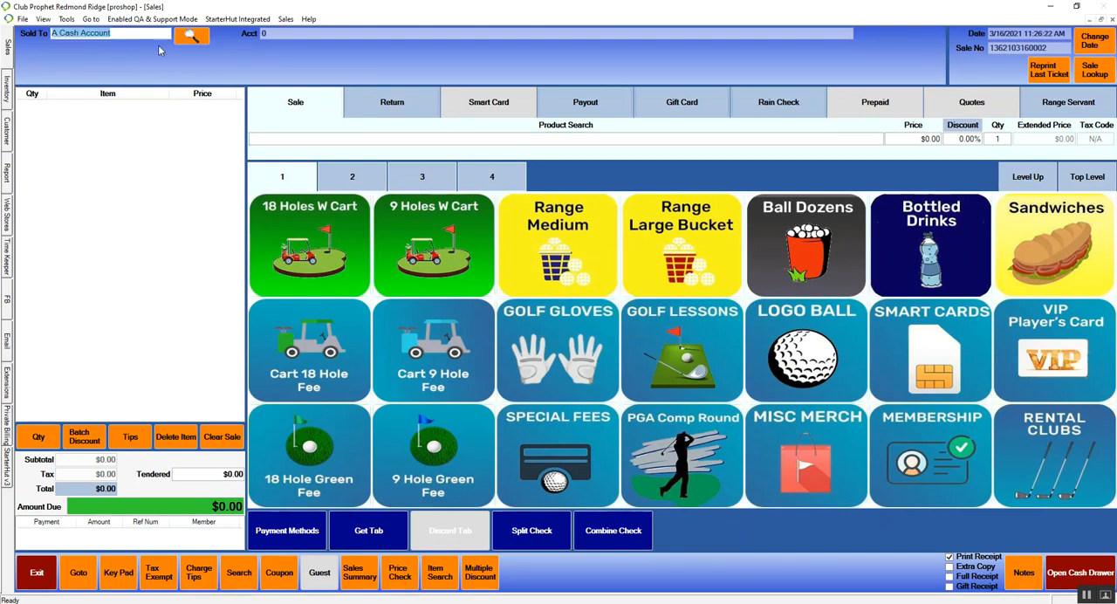
left_click(192, 35)
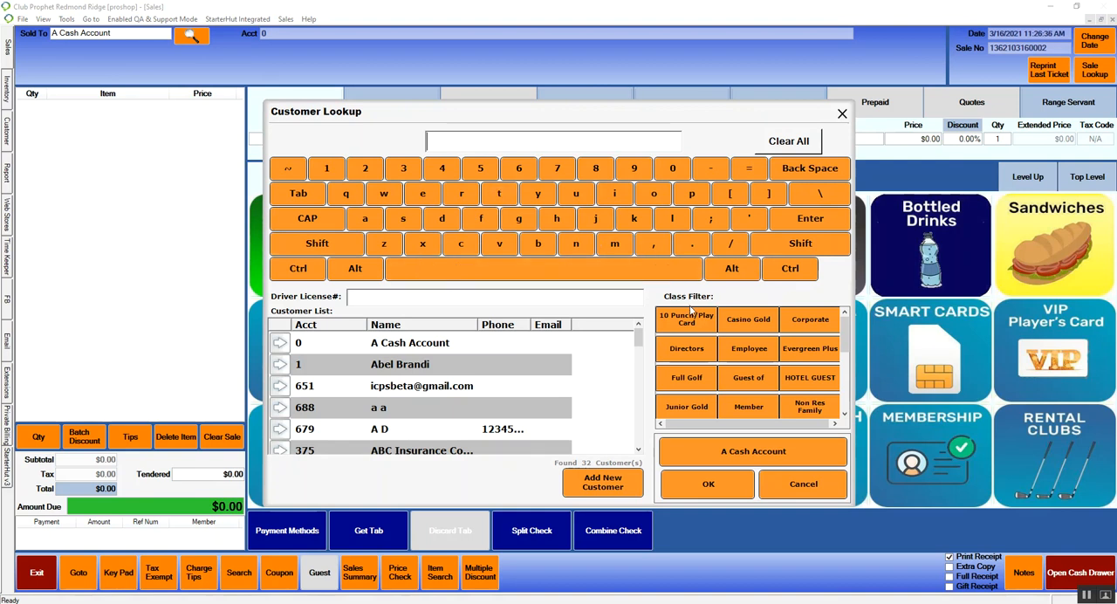
left_click(696, 379)
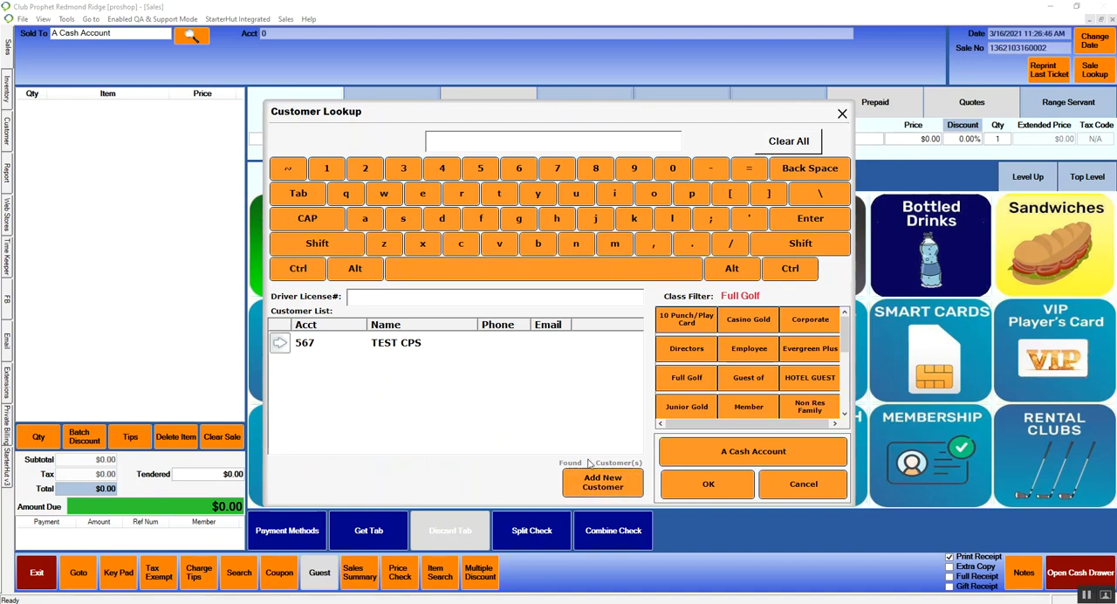
Step: Add a new customer account with first name "test" and last name "tester" and save it for this sale
left_click(638, 482)
left_click(617, 491)
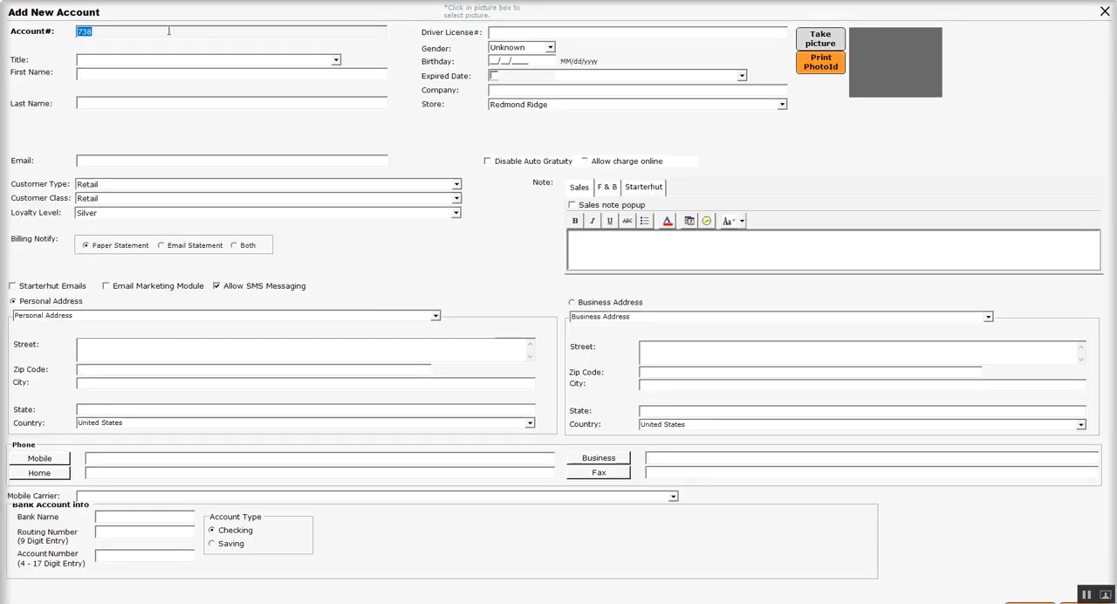
left_click(99, 75)
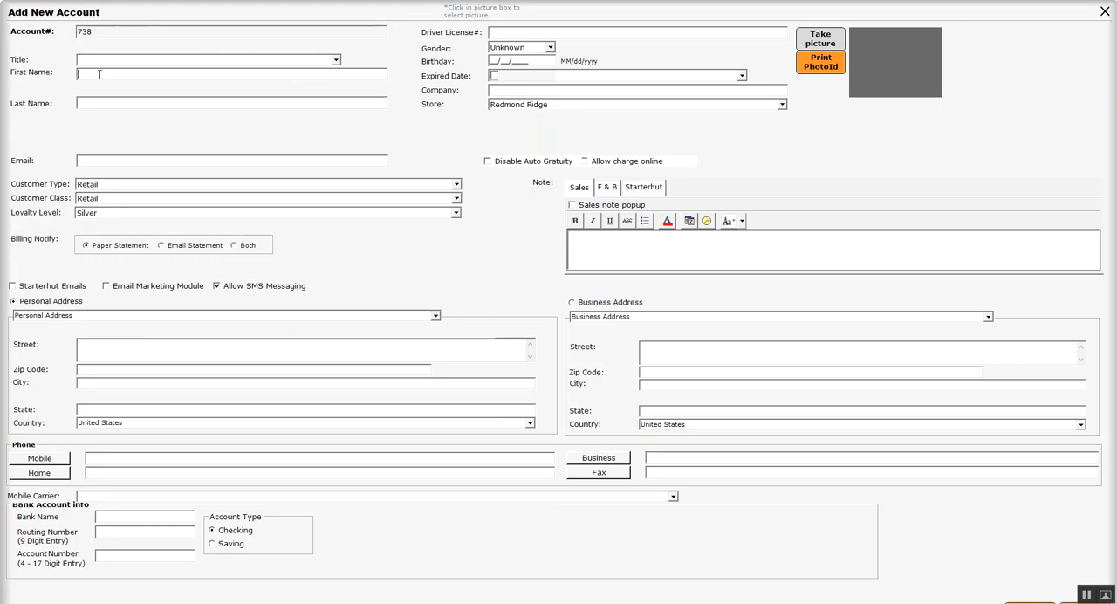
type("test")
left_click(105, 98)
type("tester")
left_click(1029, 602)
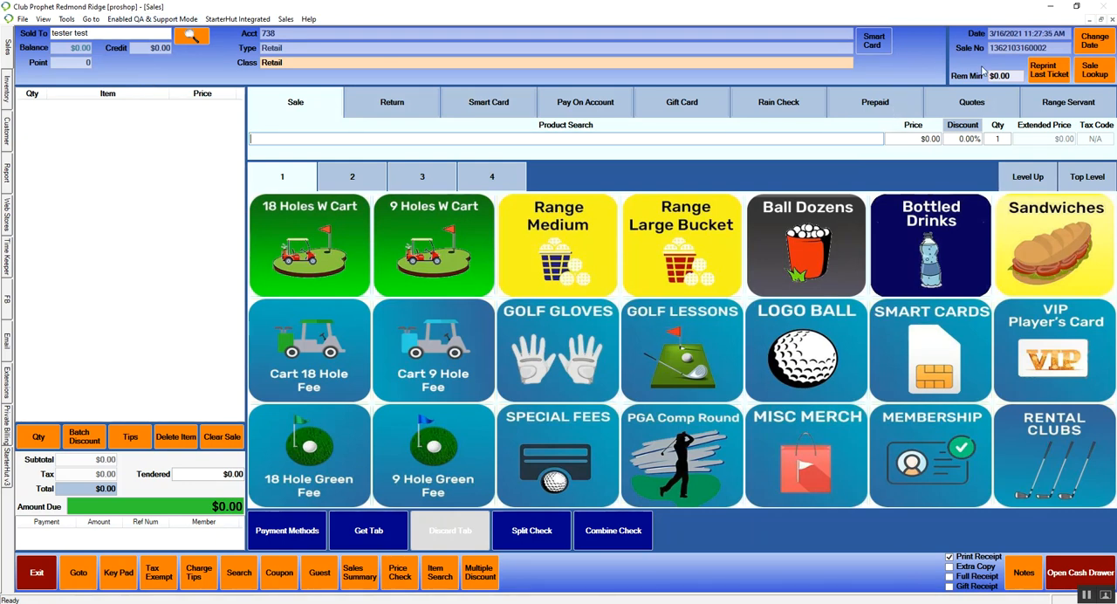
Step: Examine the customer, sales clerk, store/date and card-digit search options in Sales Lookup, and open the previous sale by its sales number
left_click(1094, 72)
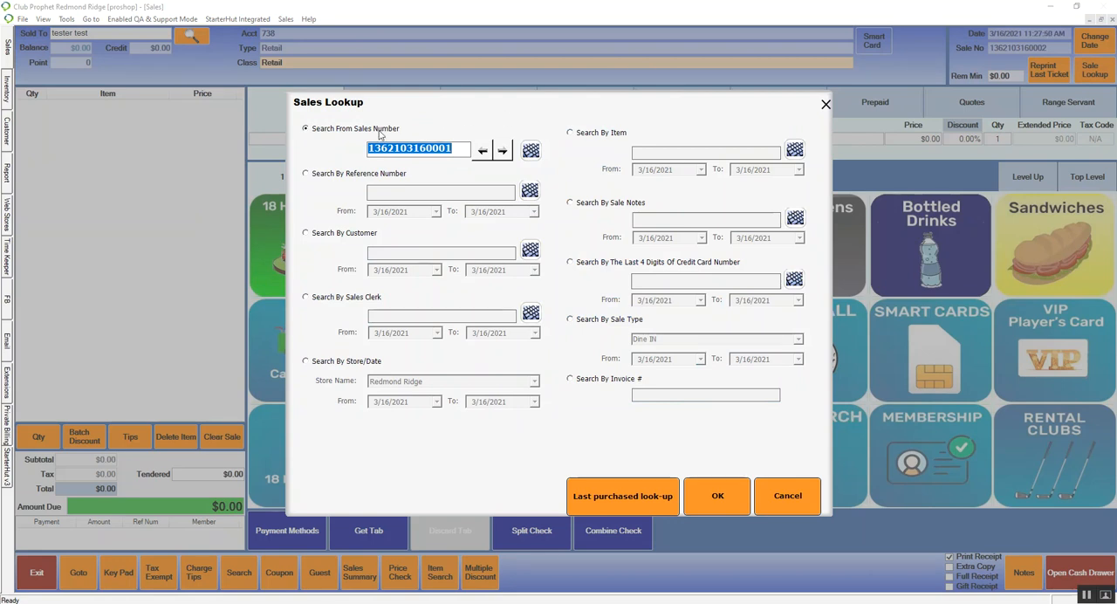
left_click(335, 239)
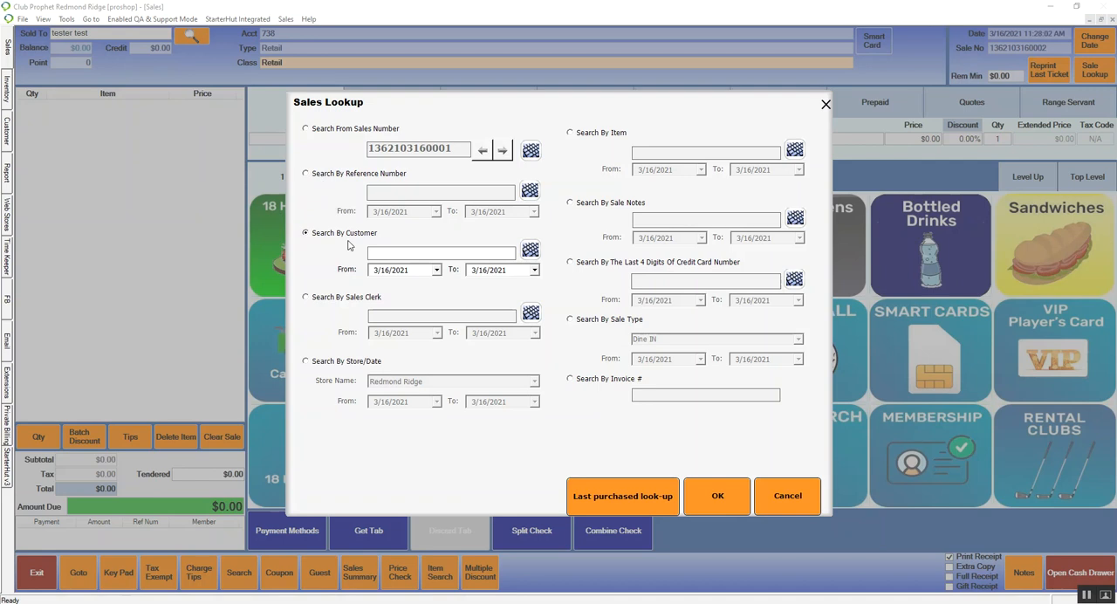
left_click(325, 295)
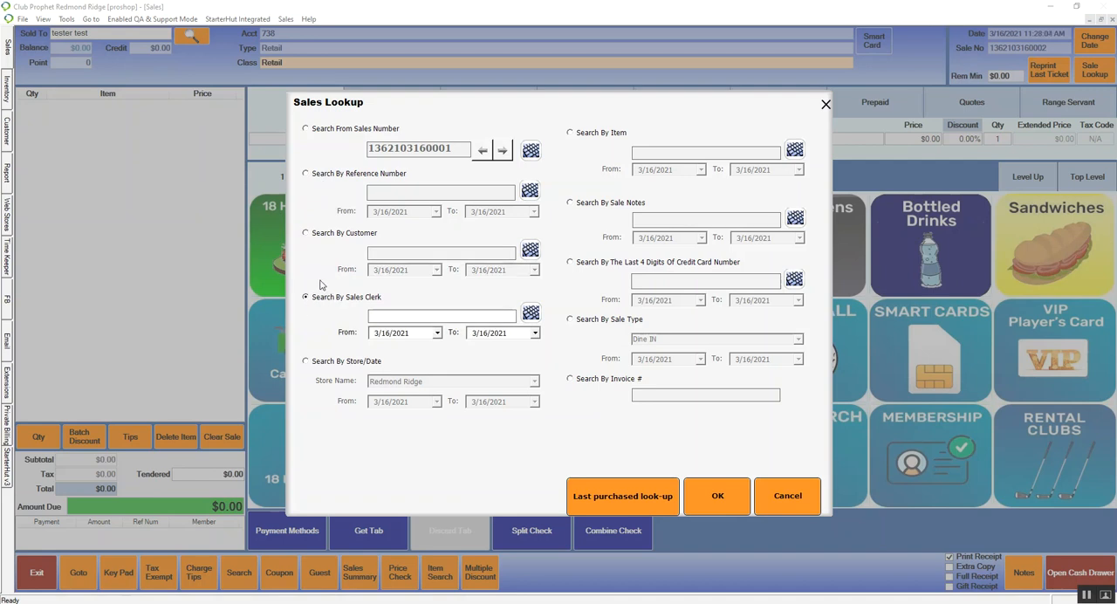
left_click(339, 366)
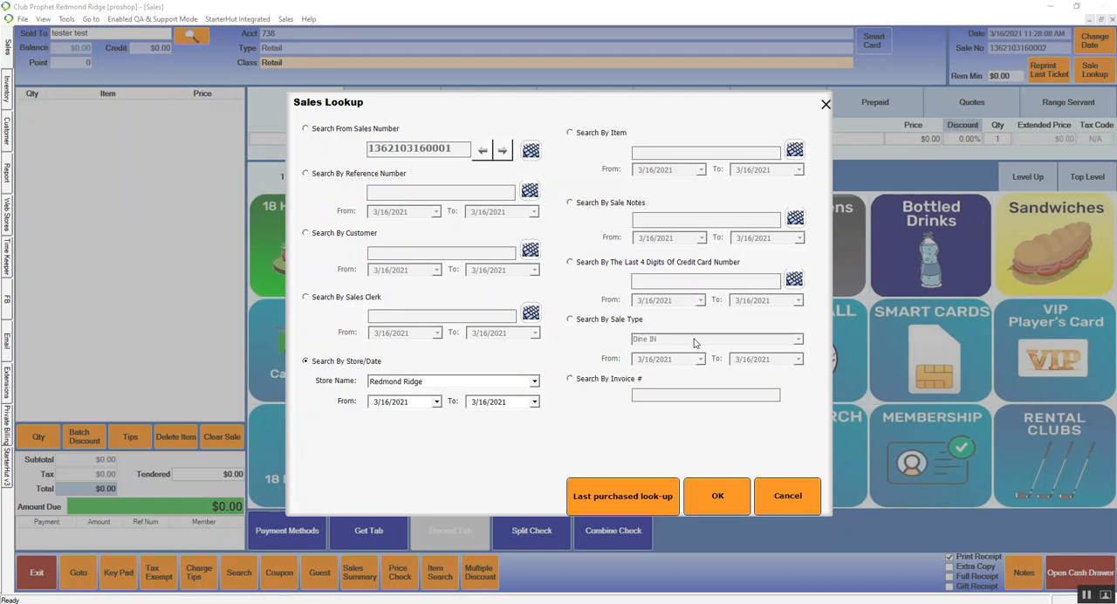
left_click(594, 271)
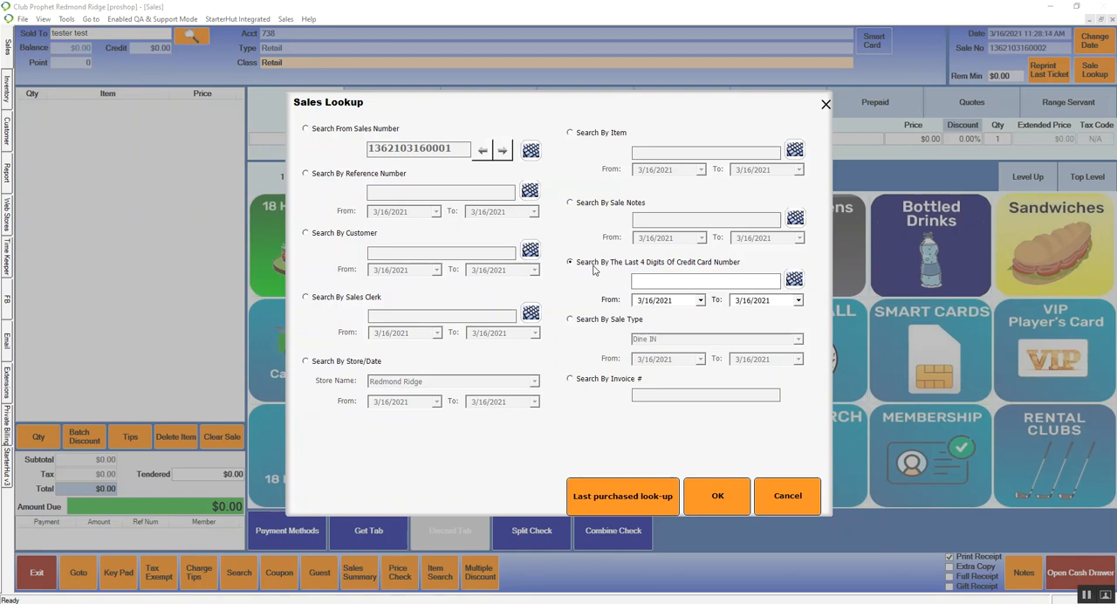
left_click(349, 131)
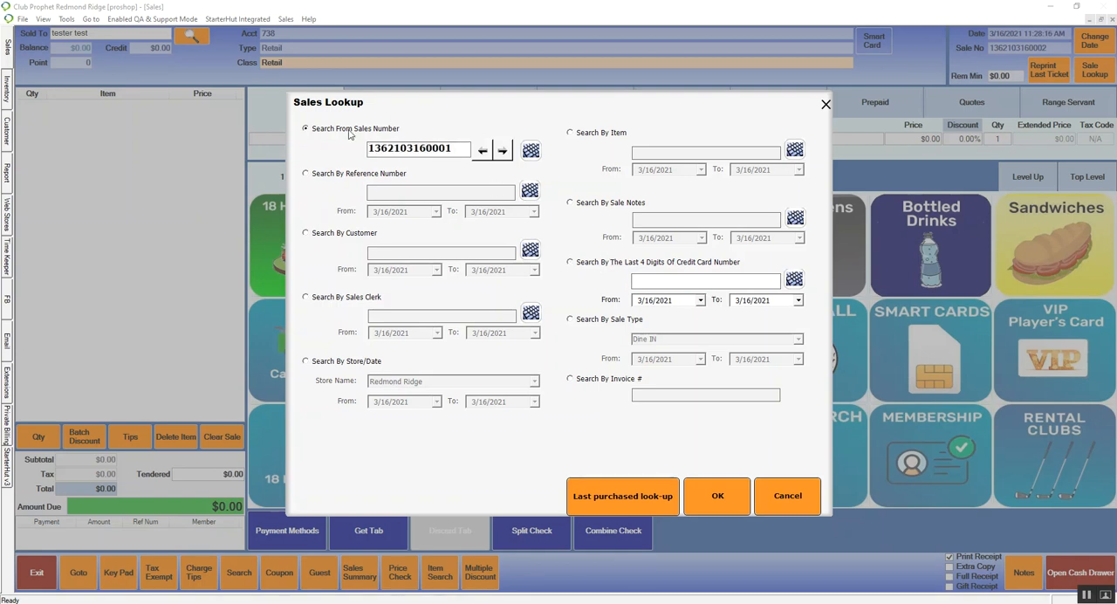
left_click(715, 505)
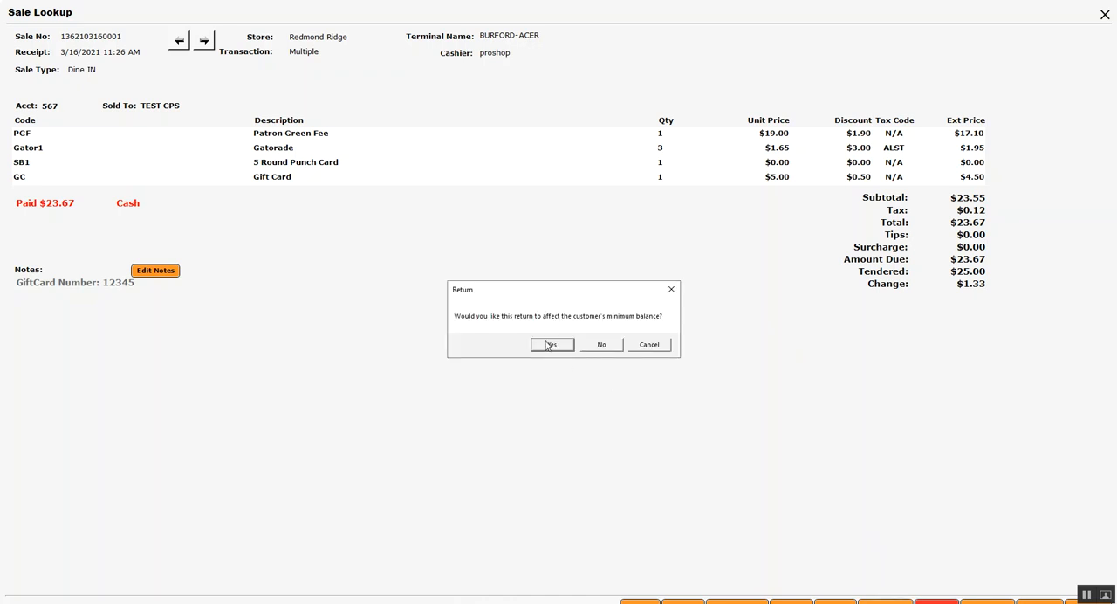
Step: Start a return of the looked-up sale that affects the customer's minimum balance, and dismiss the customer information
left_click(552, 345)
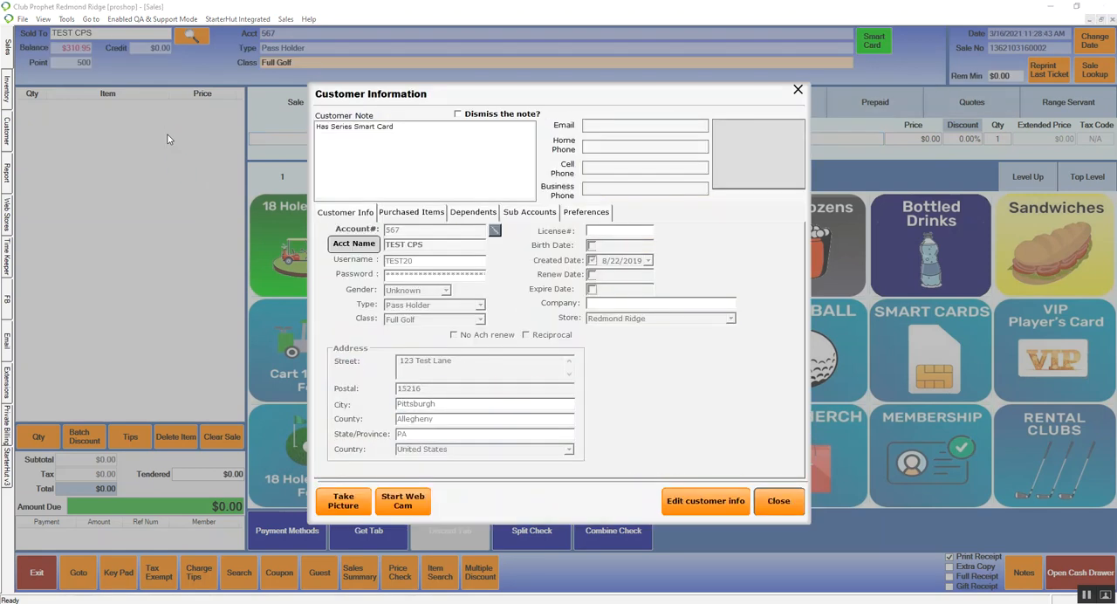
left_click(775, 501)
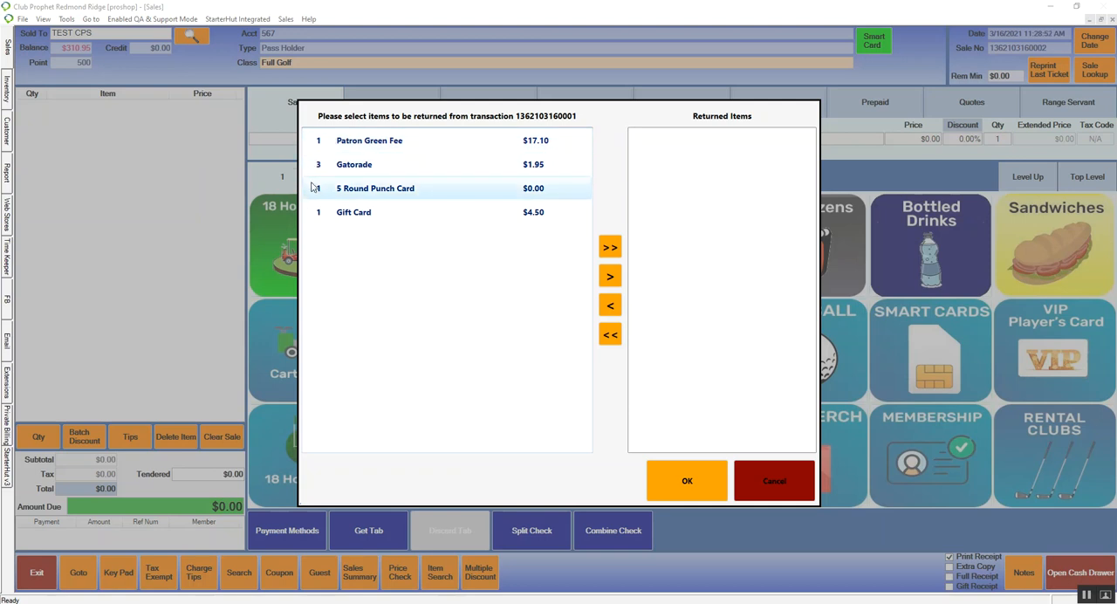
Step: Move the Patron Green Fee to the returned items and take it back out
left_click(349, 144)
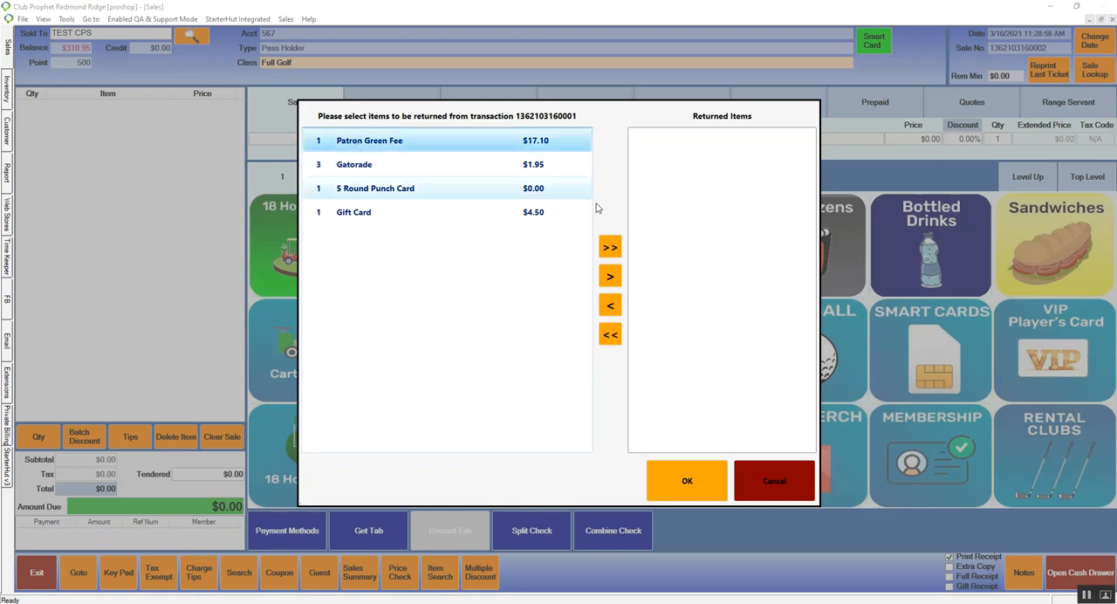
left_click(611, 279)
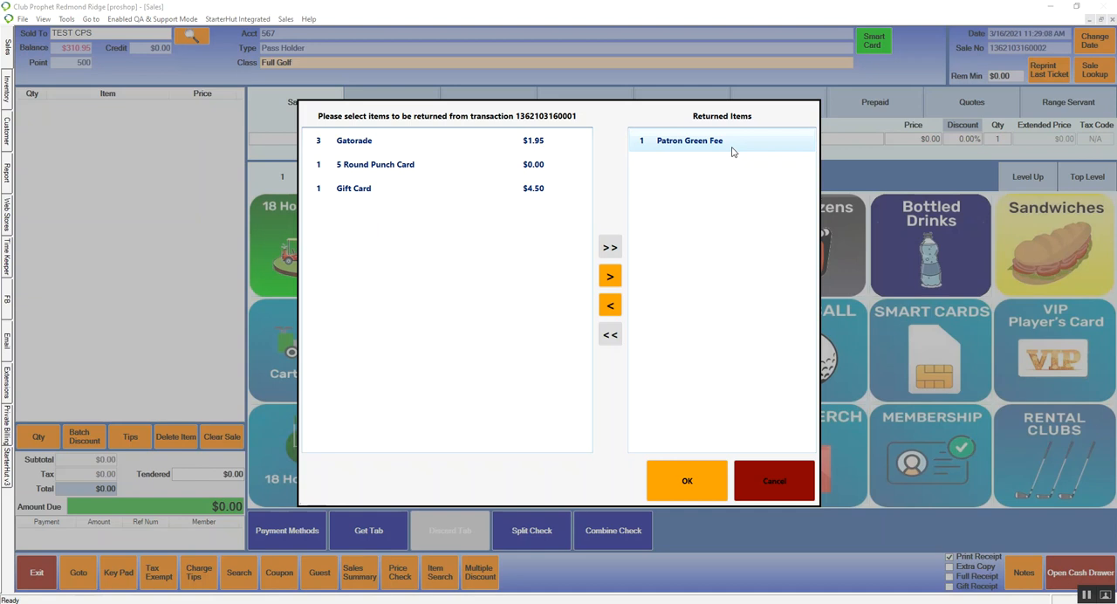
left_click(641, 146)
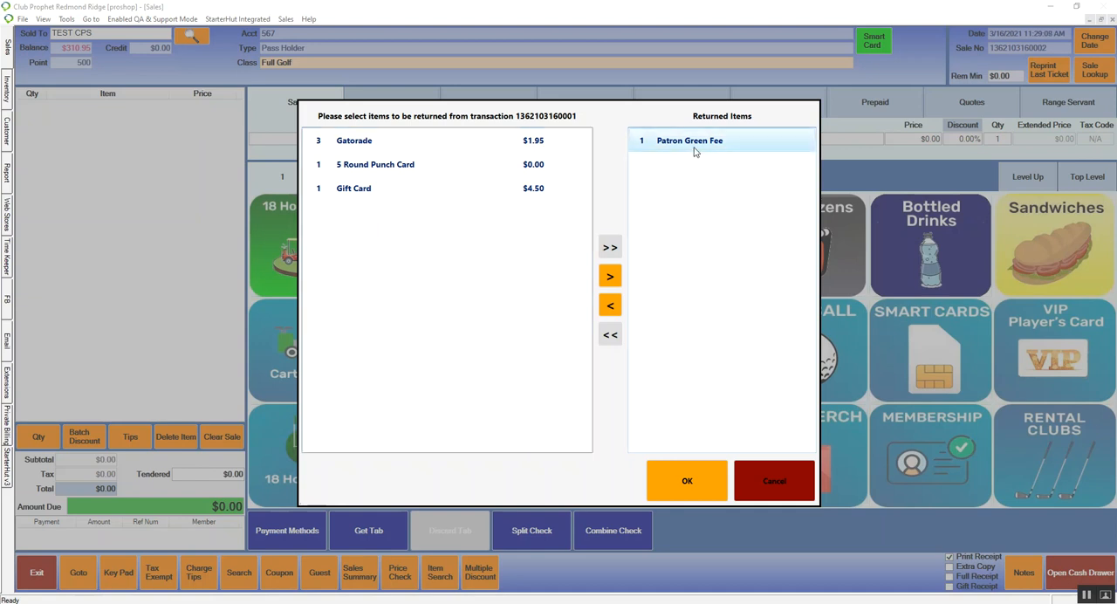
left_click(611, 306)
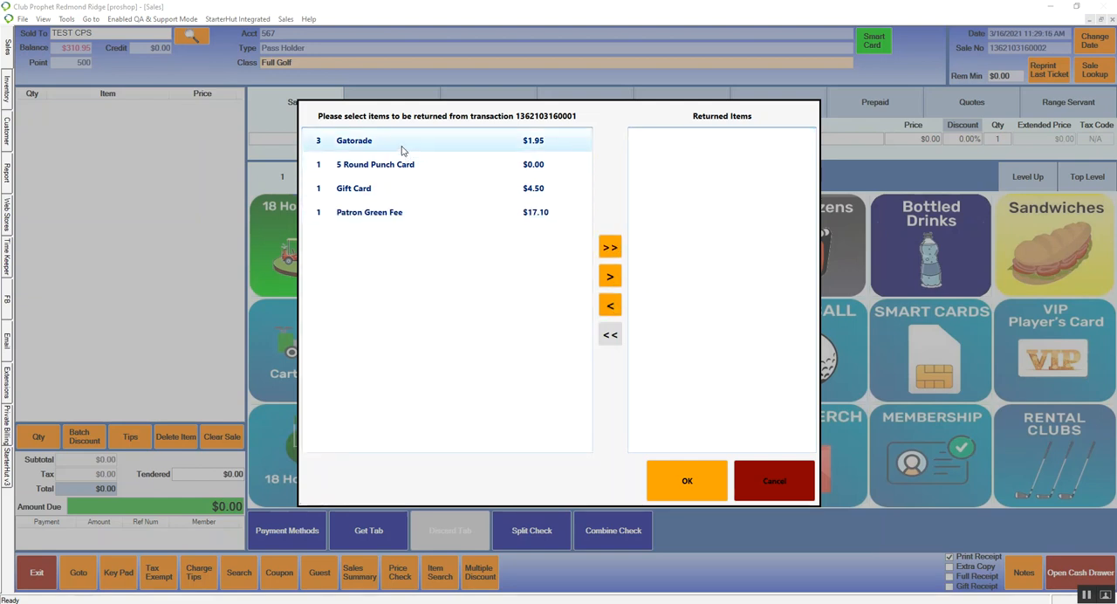
Step: Move all of the transaction's items to the returned items and take them all back out
left_click(610, 248)
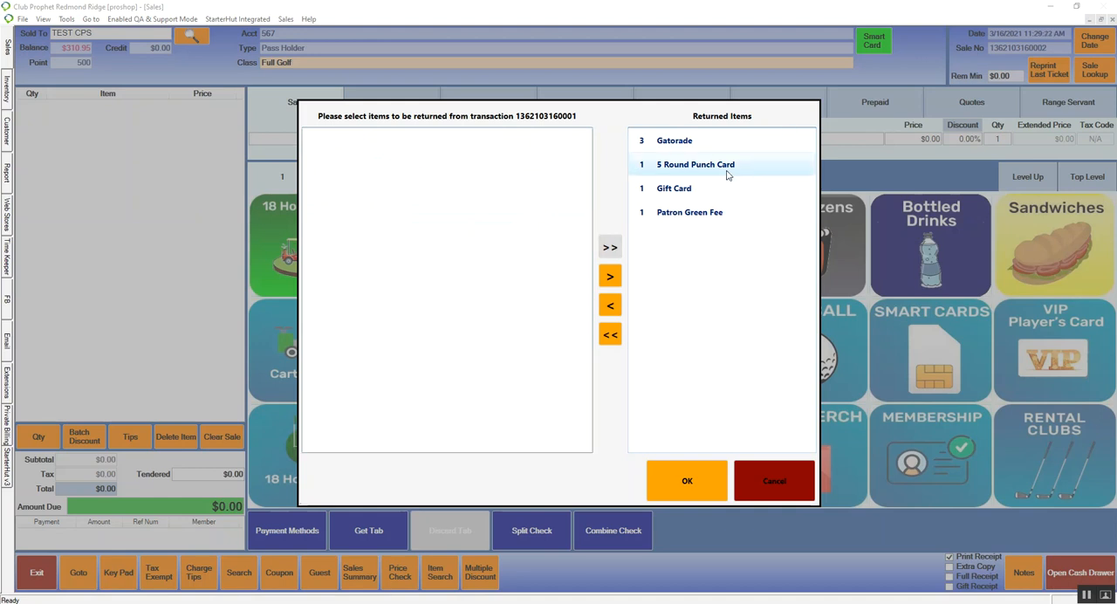
left_click(610, 335)
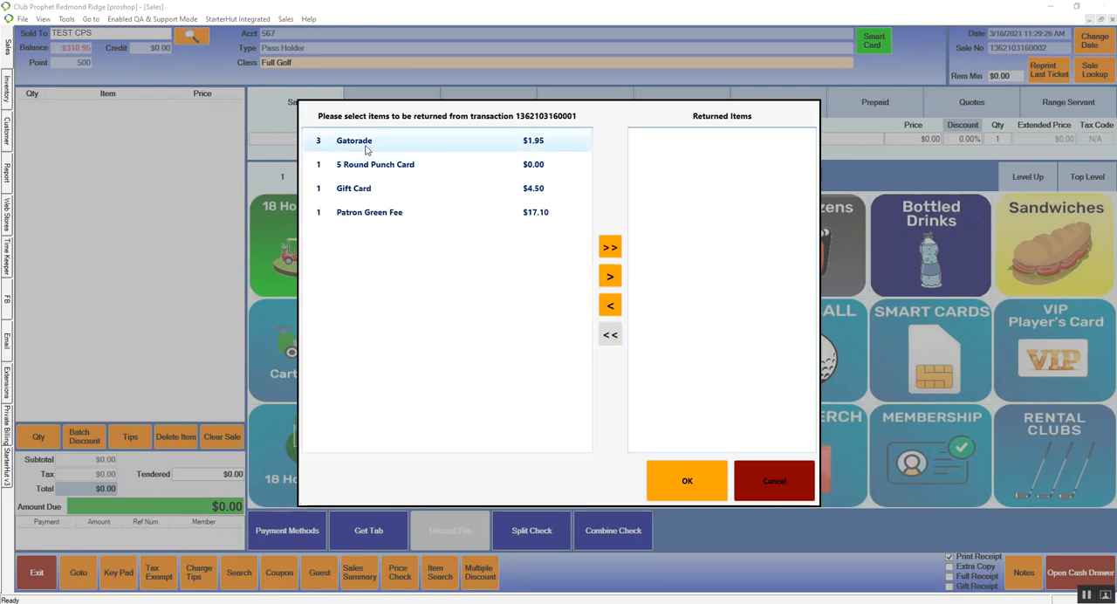
Step: Return the Patron Green Fee from the looked-up transaction and finalize the refund in cash
left_click(358, 212)
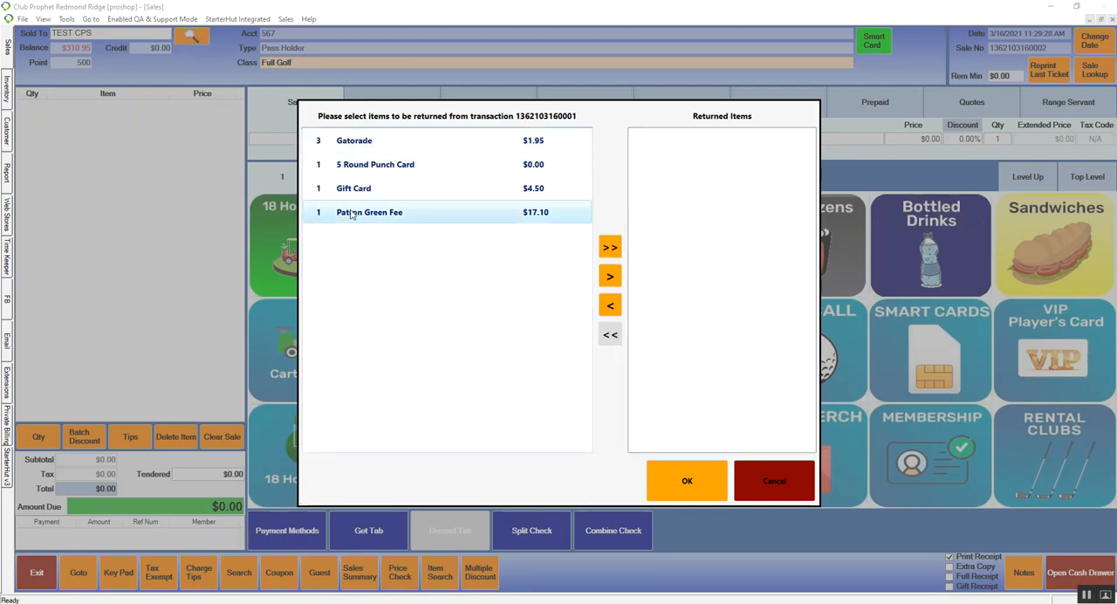
left_click(609, 277)
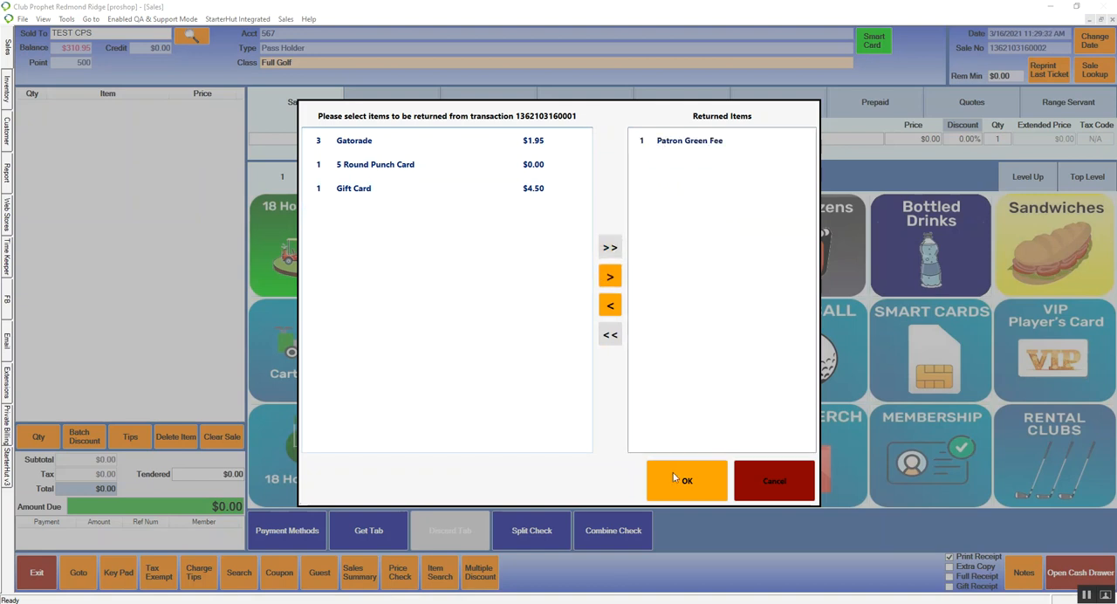
left_click(673, 477)
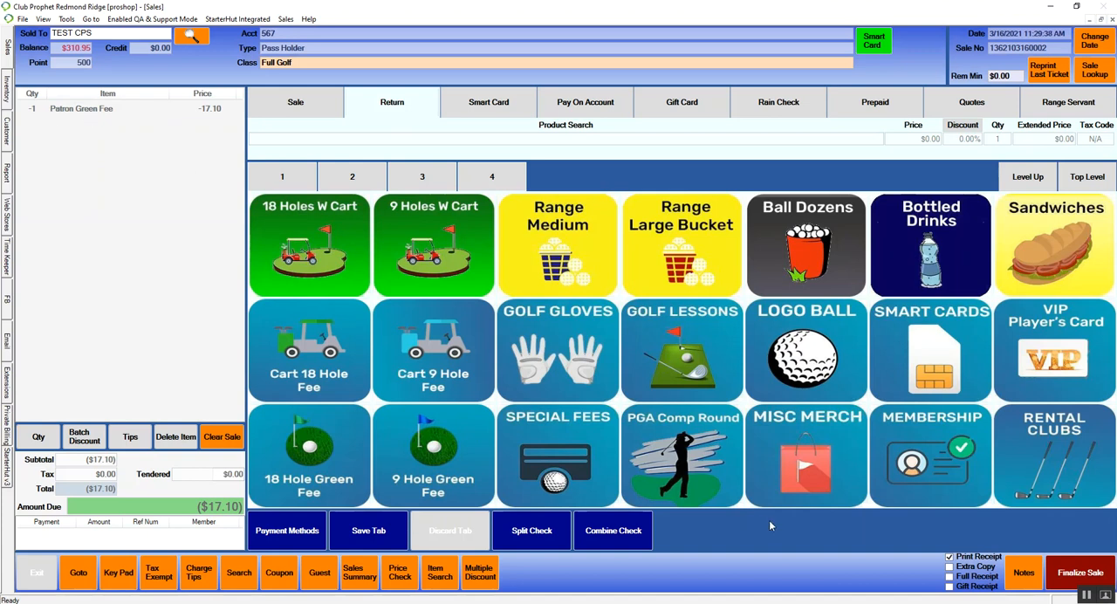
left_click(1070, 573)
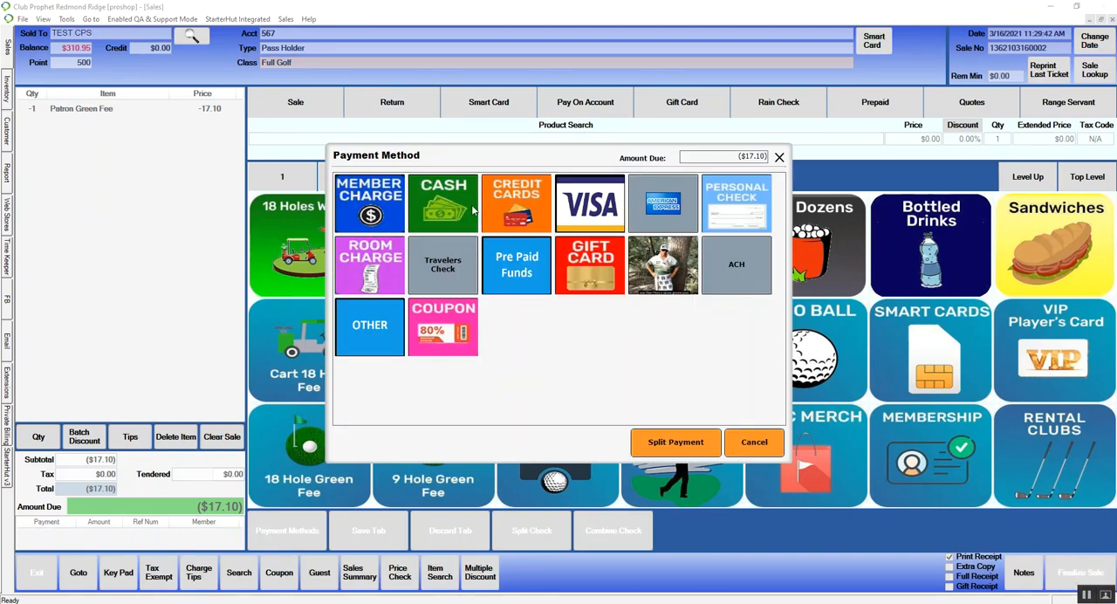
left_click(453, 216)
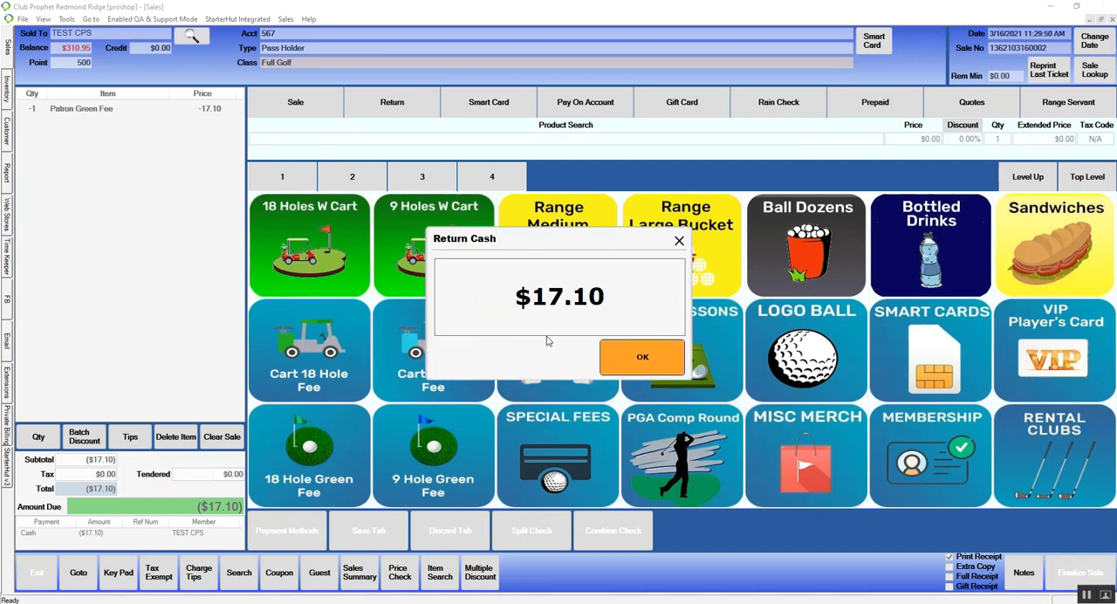
left_click(642, 358)
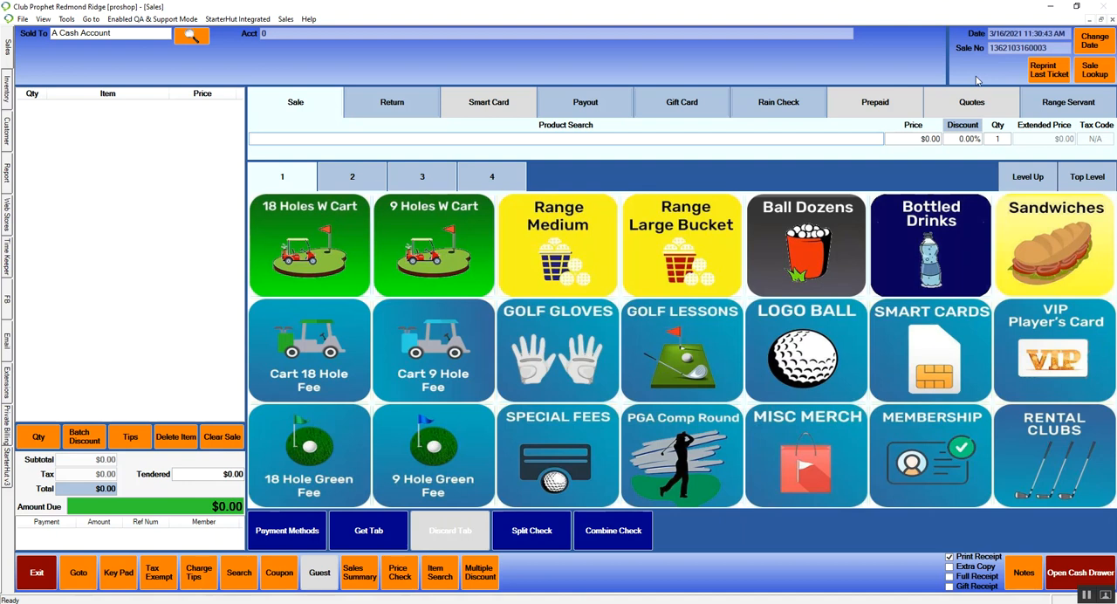
Step: Add three Range Medium items to a new sale for A Cash Account
left_click(572, 253)
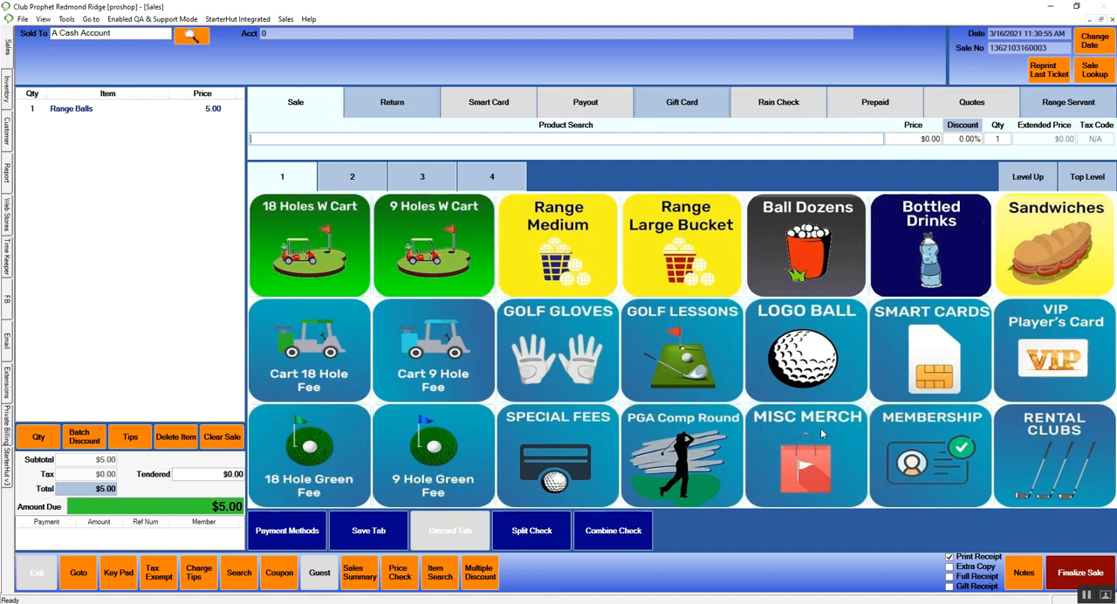
left_click(568, 244)
left_click(568, 244)
left_click(568, 245)
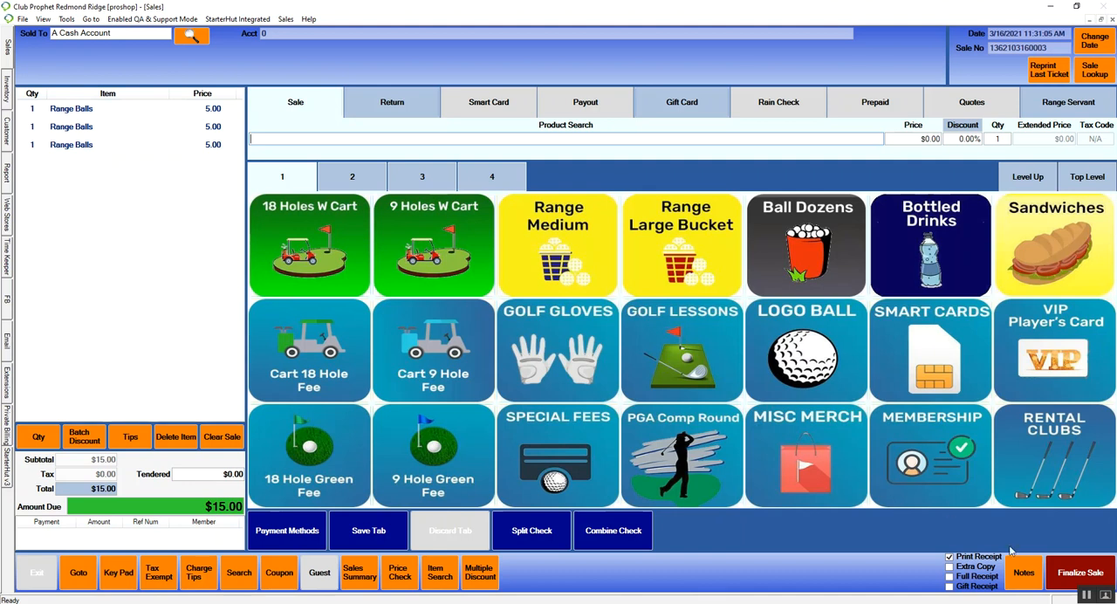
Step: Start finalizing the range balls sale with a split payment and divide the balance by 2
left_click(1078, 575)
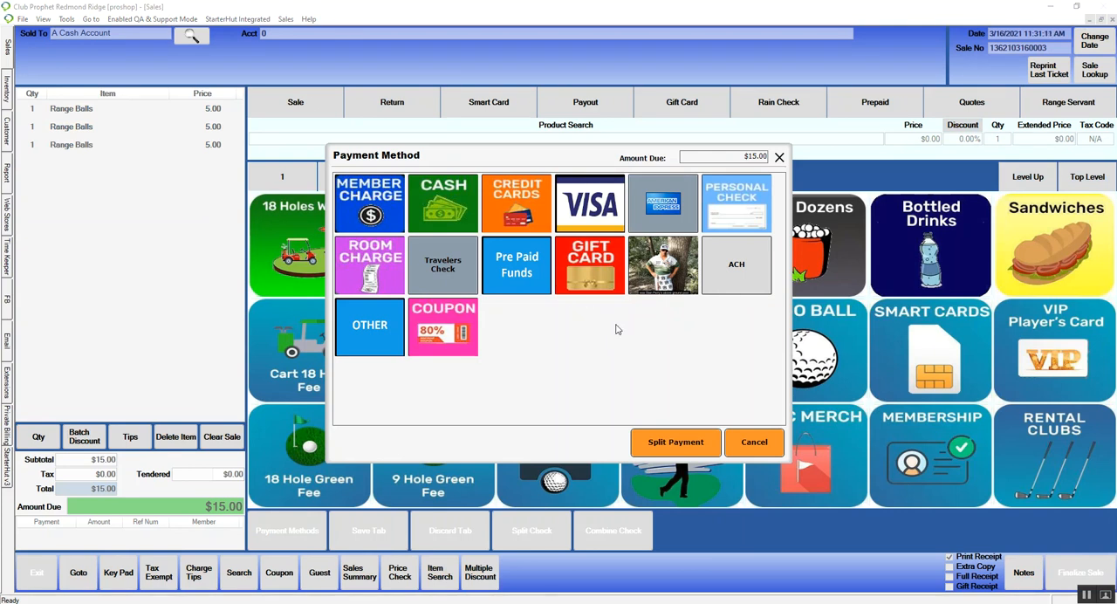
left_click(686, 447)
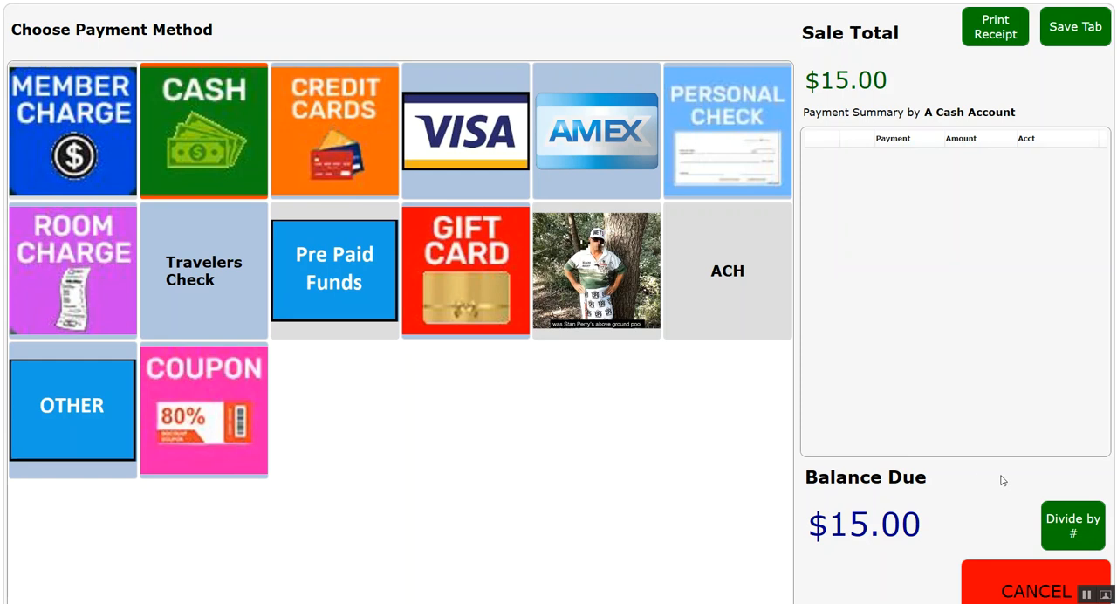
left_click(1086, 522)
left_click(281, 435)
left_click(681, 471)
Step: Record the two split payments as $7.50 in cash and $7.50 by personal check
left_click(223, 158)
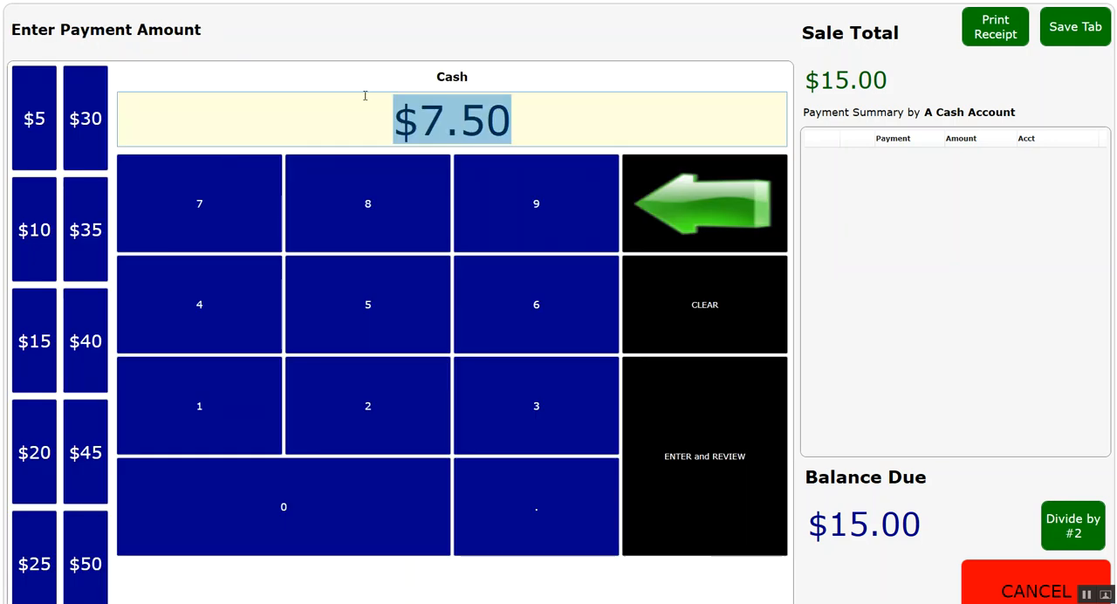
left_click(719, 427)
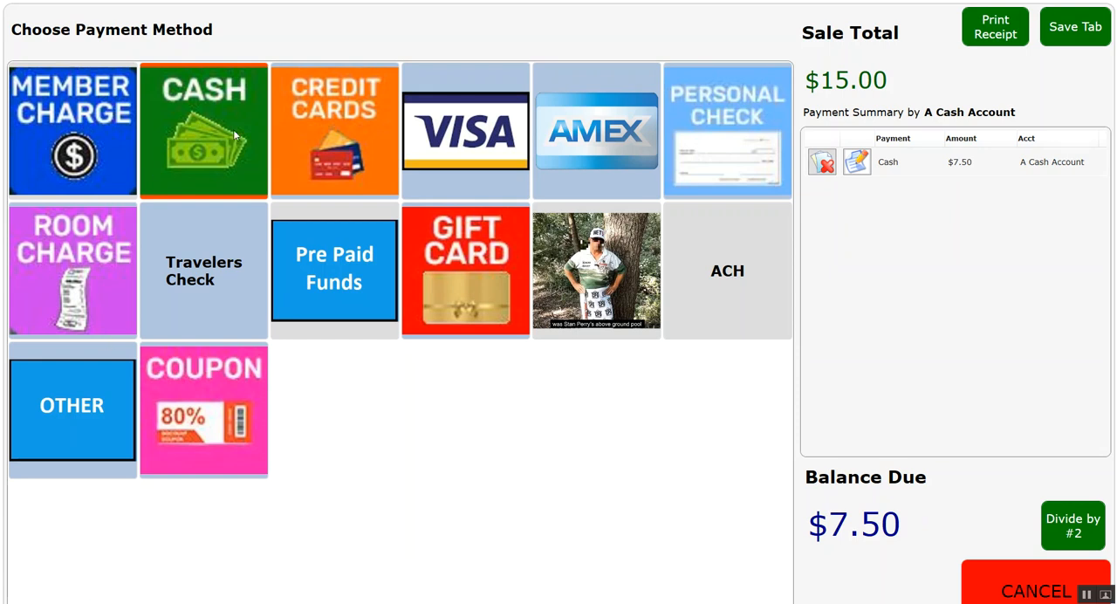
left_click(698, 134)
left_click(703, 429)
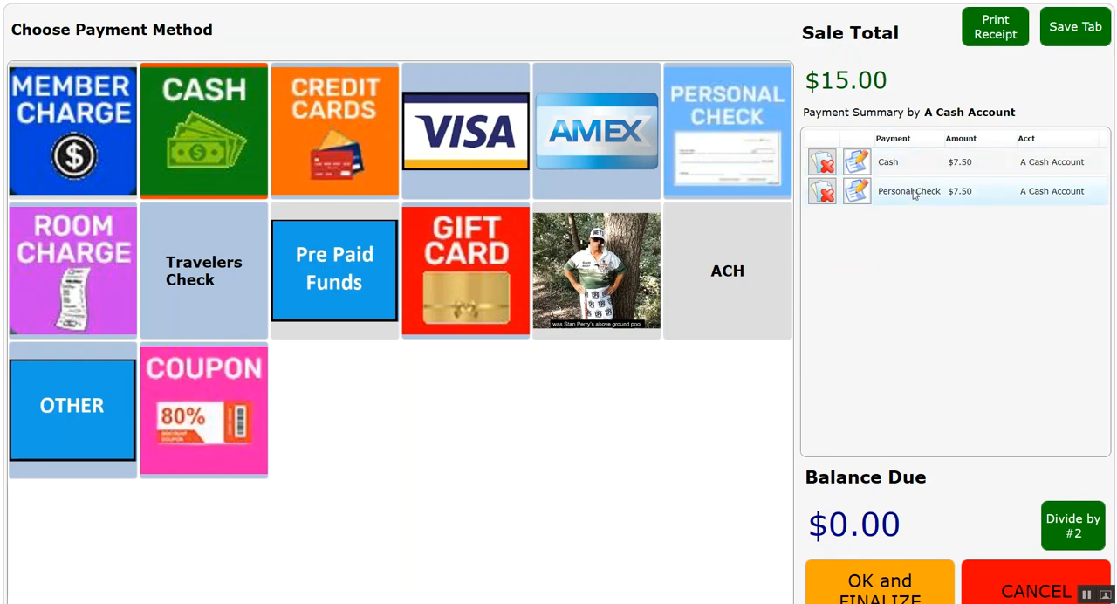
Step: Open the personal check payment for editing, and finalize the split sale with the check number
left_click(861, 198)
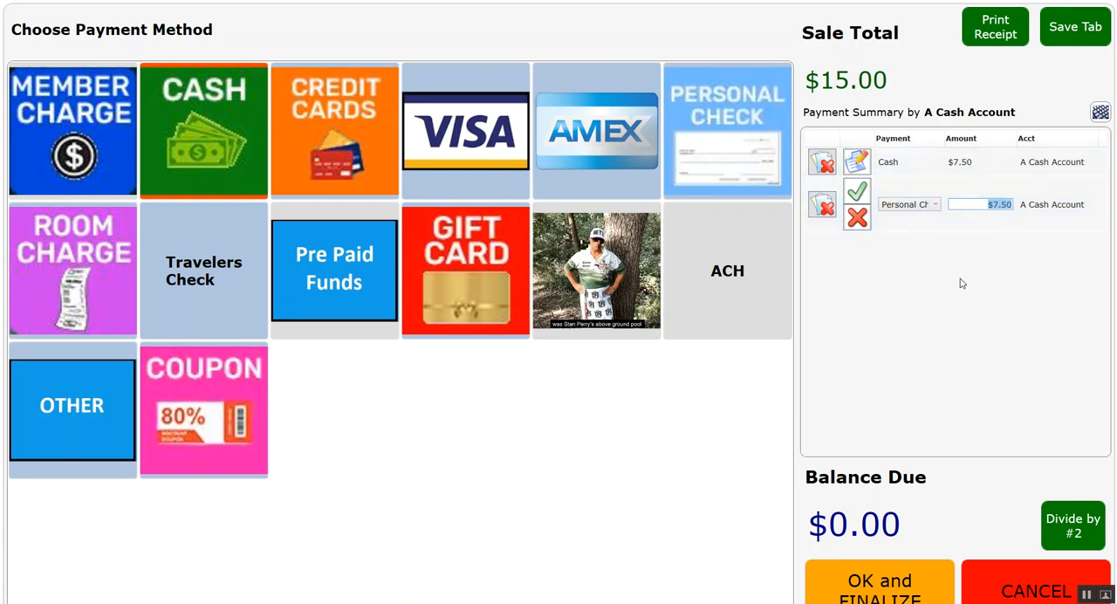
left_click(899, 586)
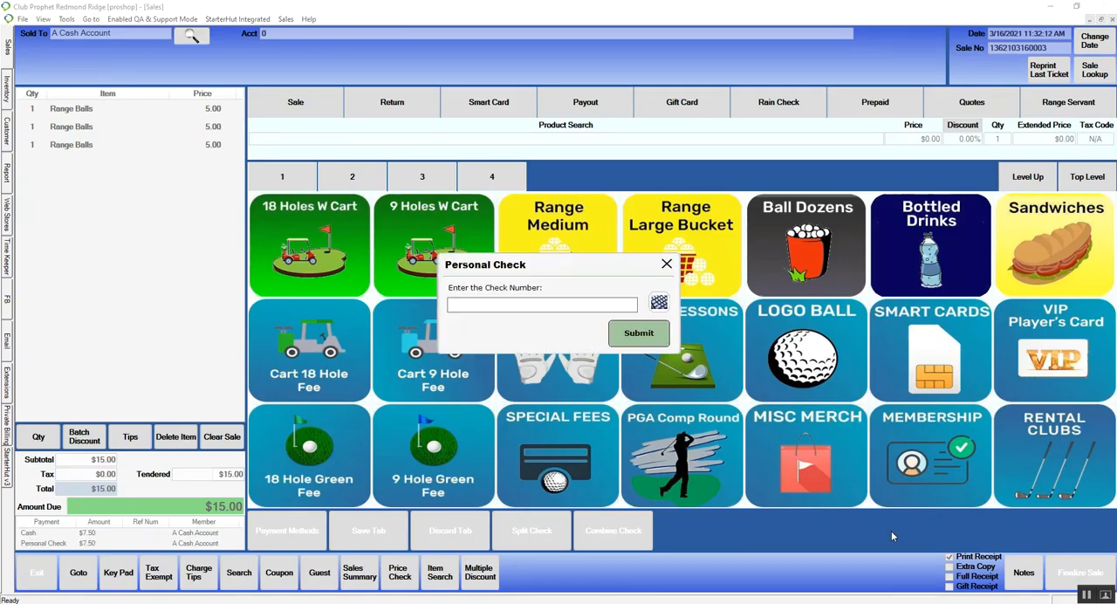
type("1234")
left_click(646, 340)
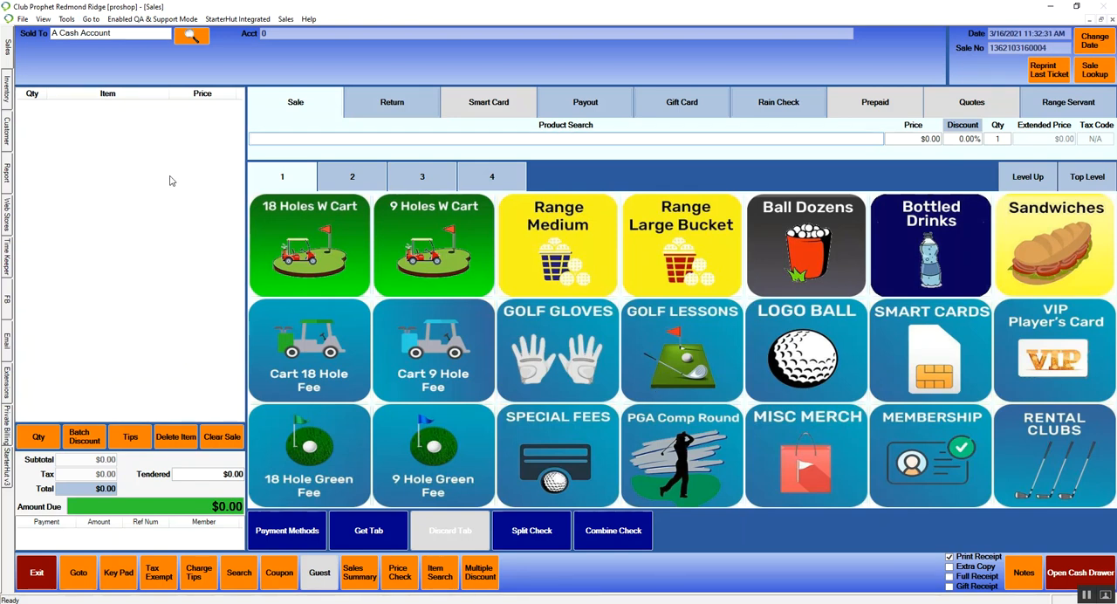
Step: Look up a gift card's balance by entering its card number, and close the gift card lookup
left_click(79, 574)
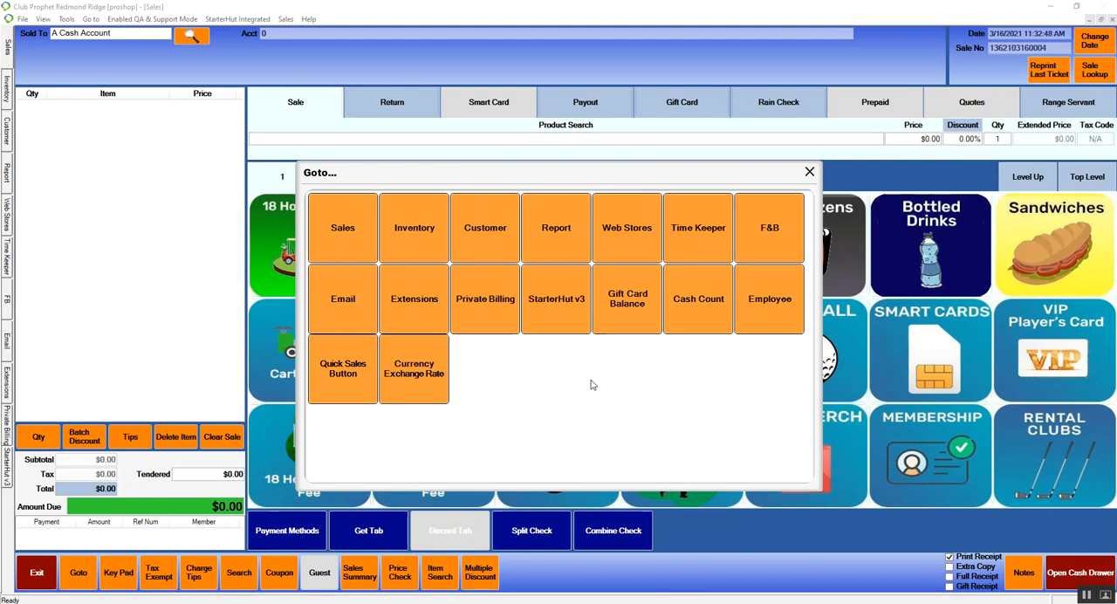
left_click(628, 313)
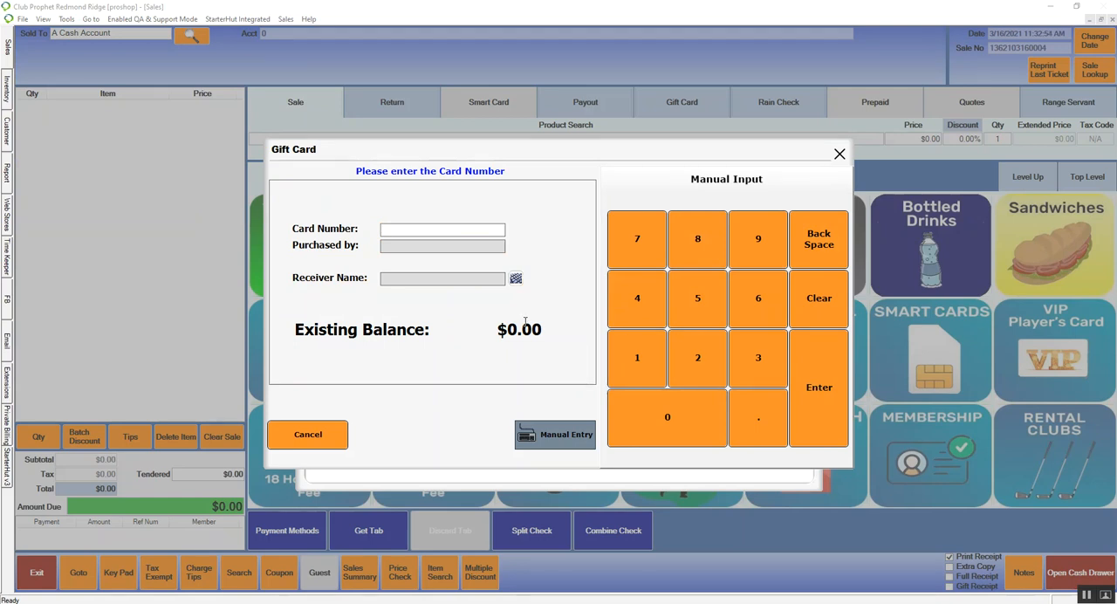
type("1234")
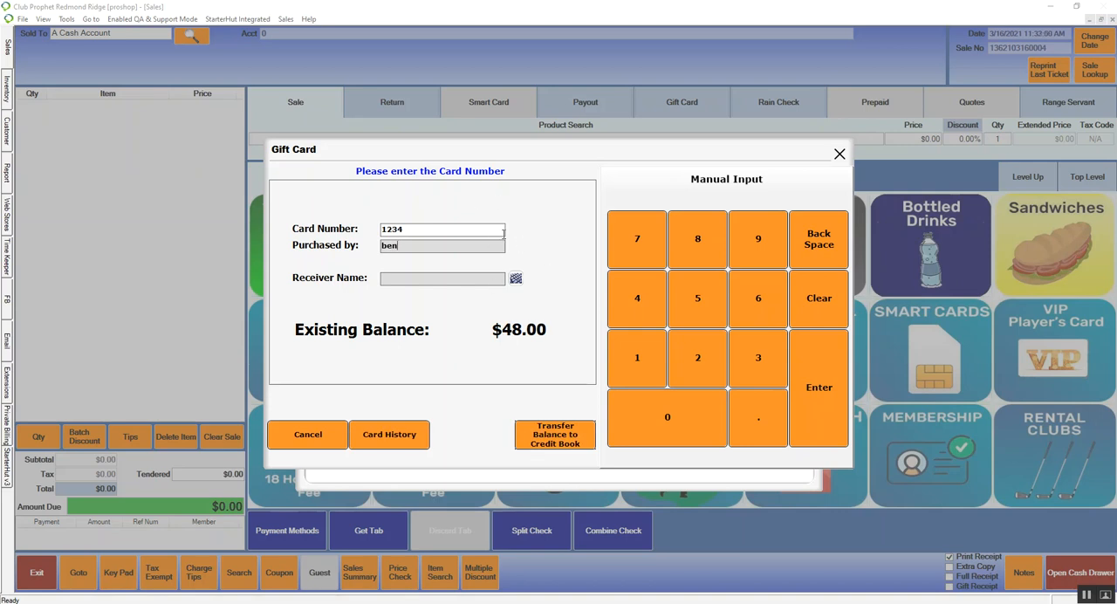
left_click(400, 247)
left_click(328, 432)
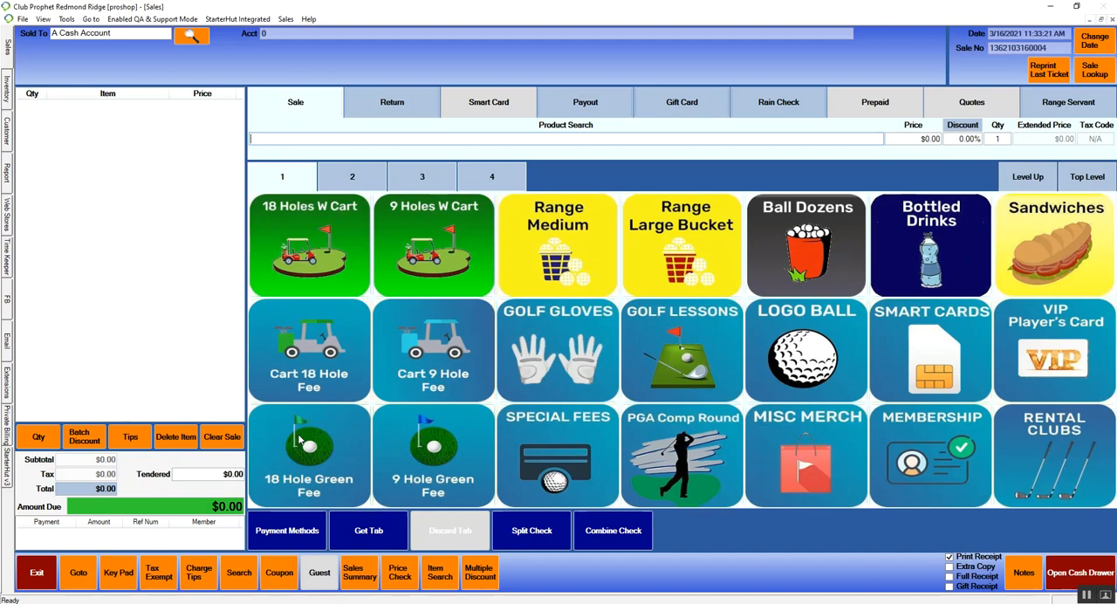
Step: Open the Cash Count for the current shift and bring up its cash drawer details
left_click(83, 574)
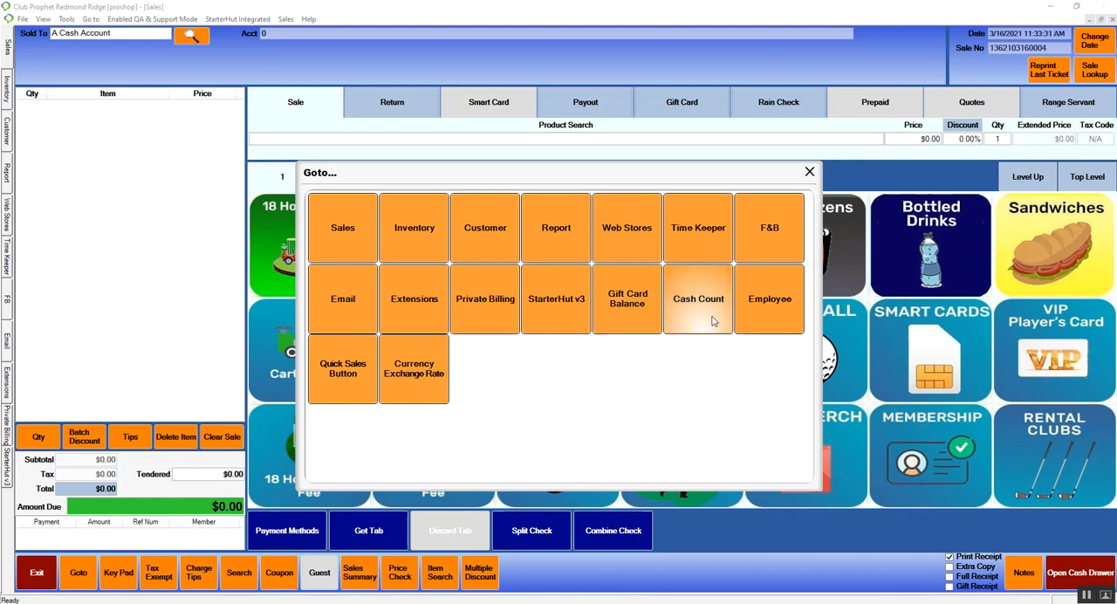
left_click(809, 174)
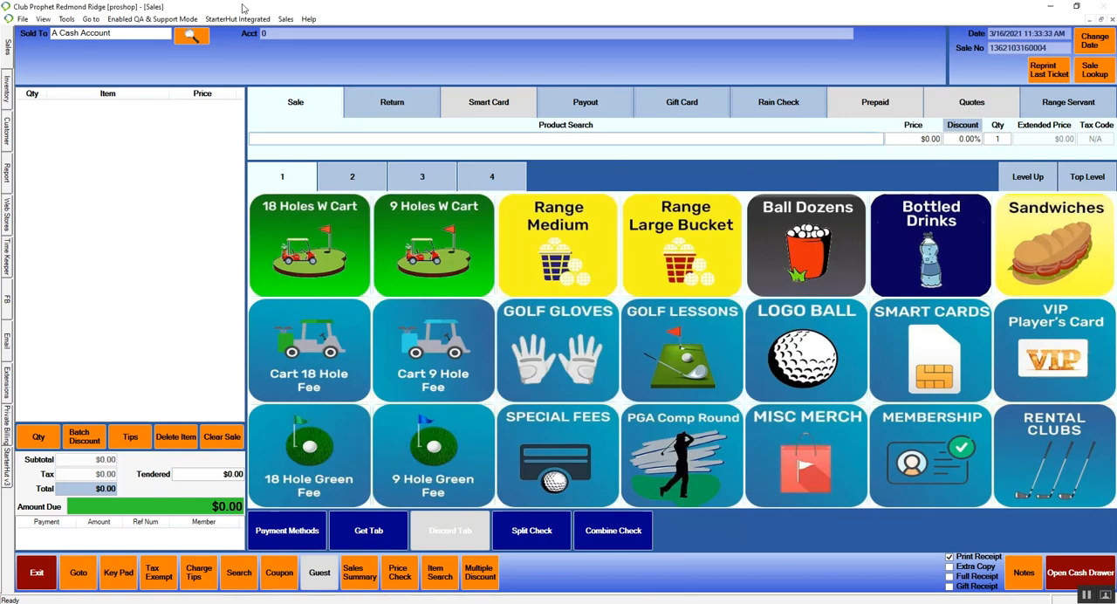
left_click(285, 18)
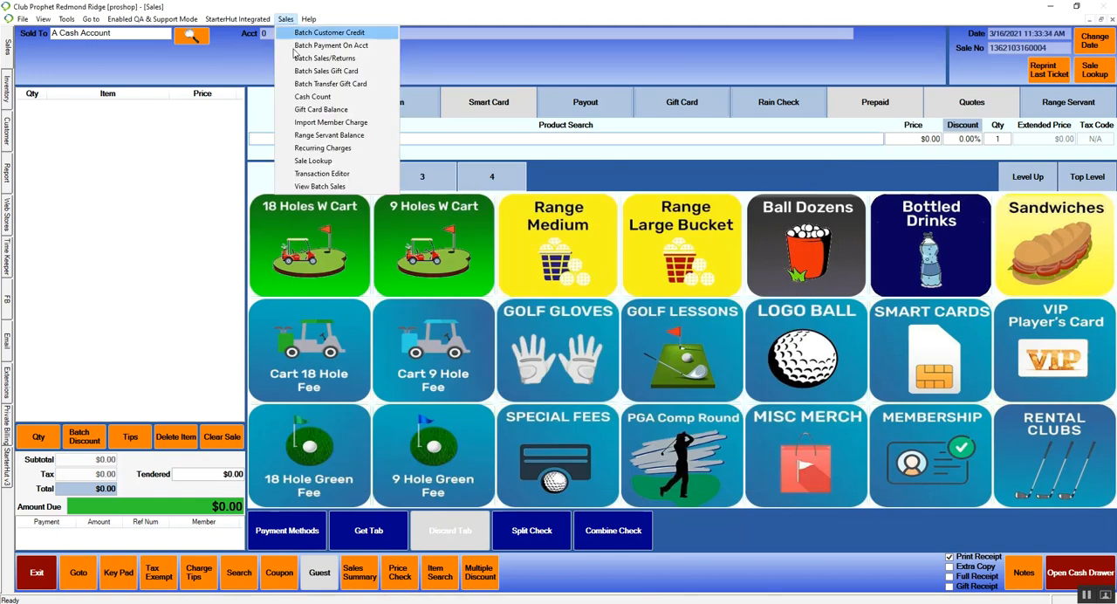
left_click(307, 99)
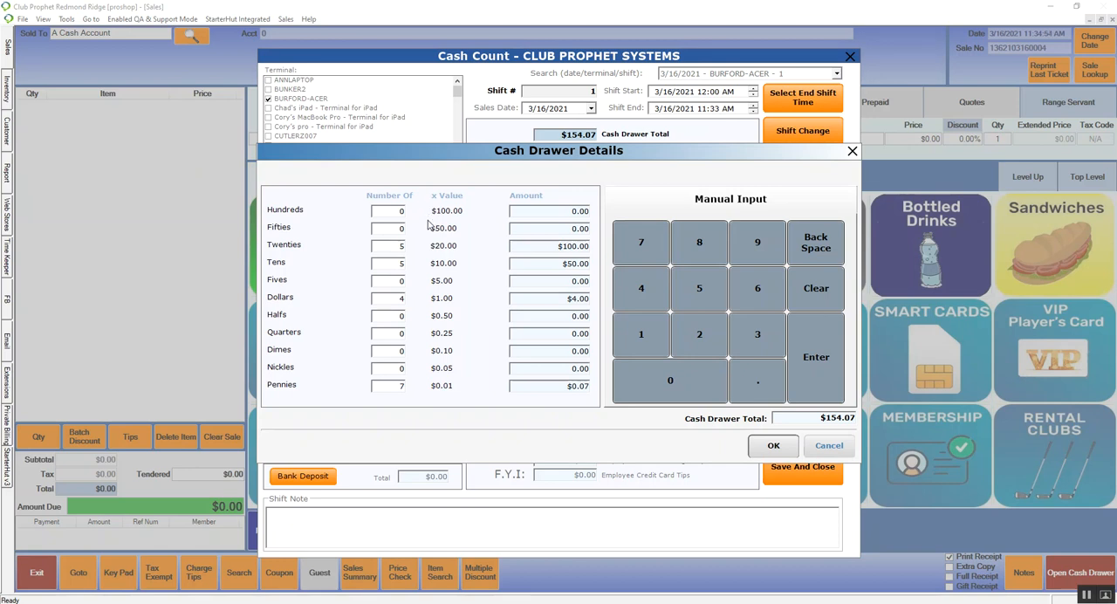
Step: Set the number of tens in the cash drawer details to 6 and accept the drawer count
left_click(398, 266)
double_click(400, 266)
type("6")
double_click(400, 299)
double_click(405, 386)
left_click(772, 447)
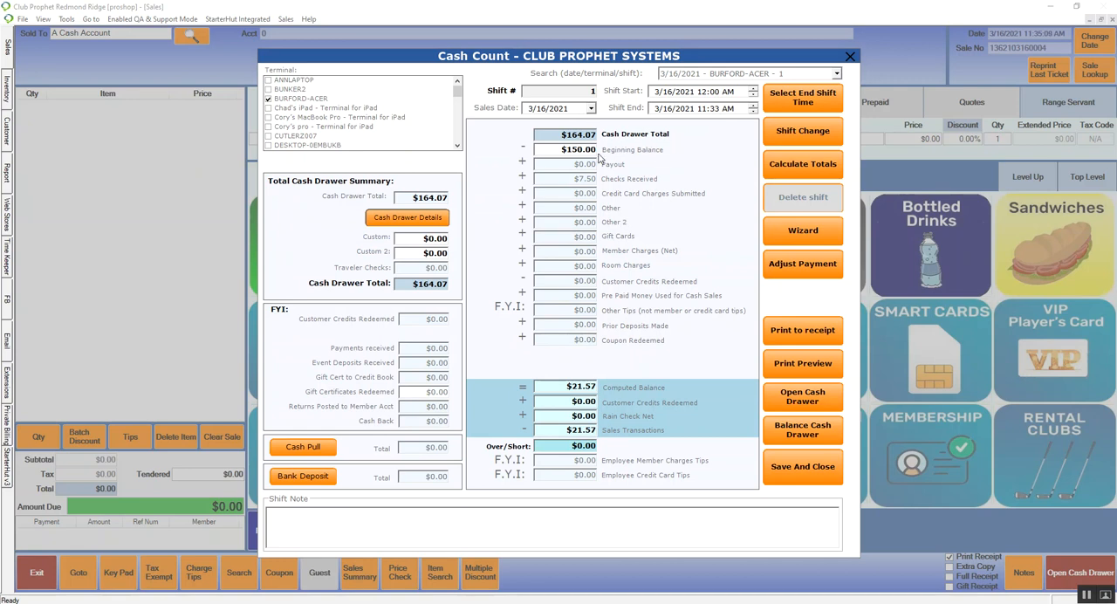
Step: Perform the shift change in the Cash Count, and save and close the count
left_click(574, 179)
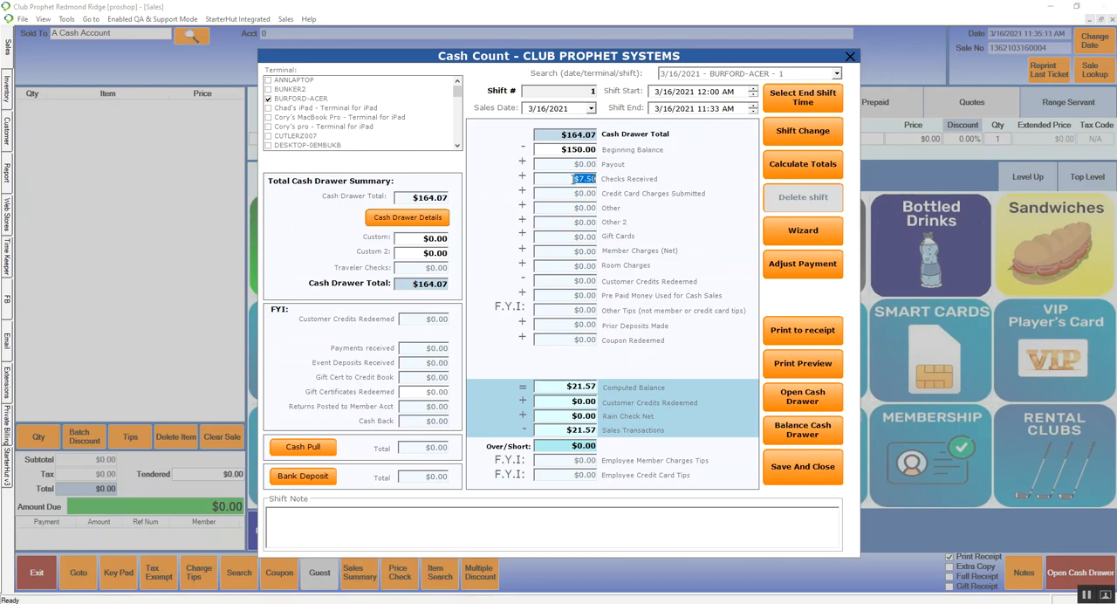
left_click(579, 236)
left_click(836, 131)
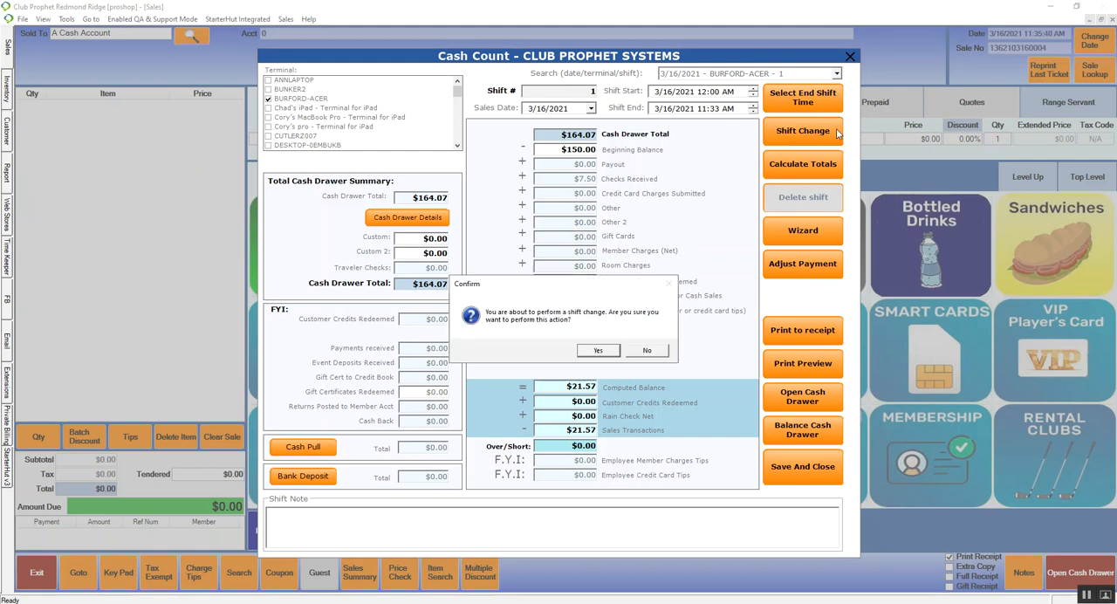
left_click(598, 351)
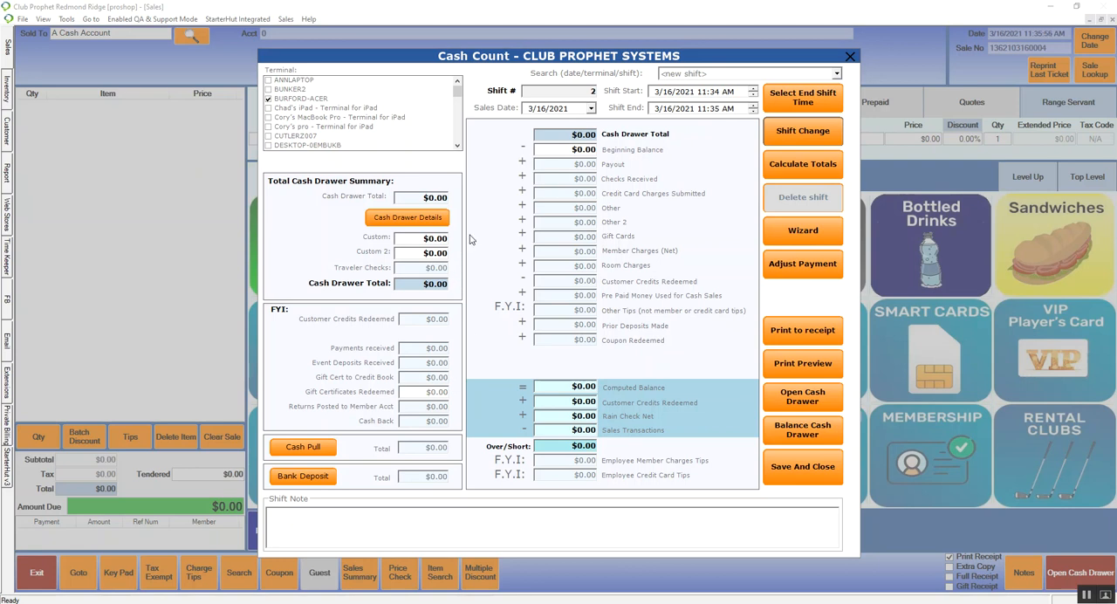
left_click(783, 479)
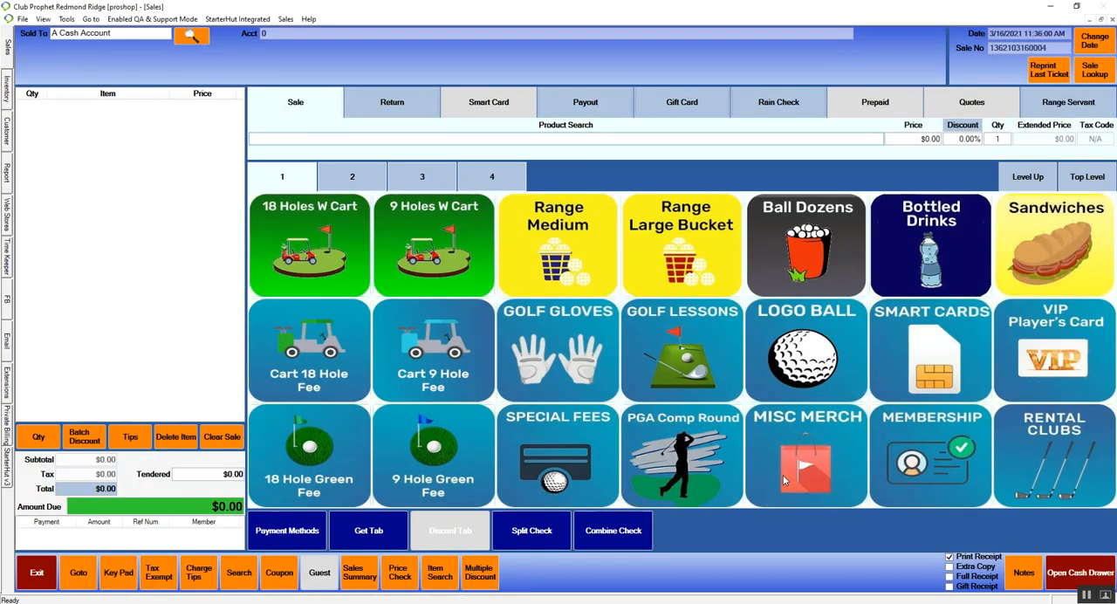